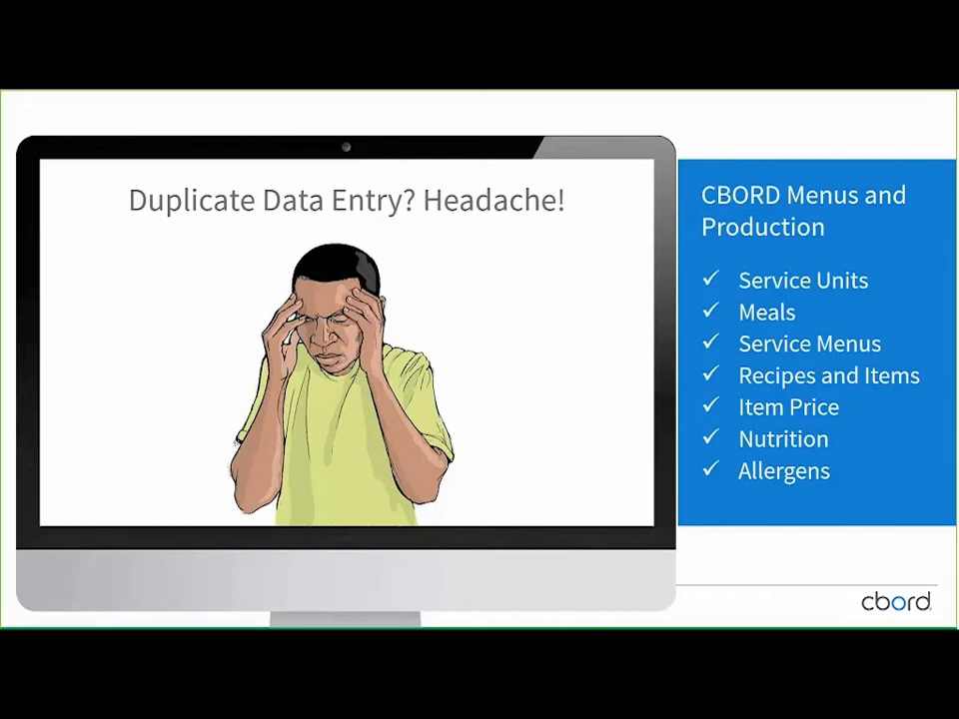
key("Right")
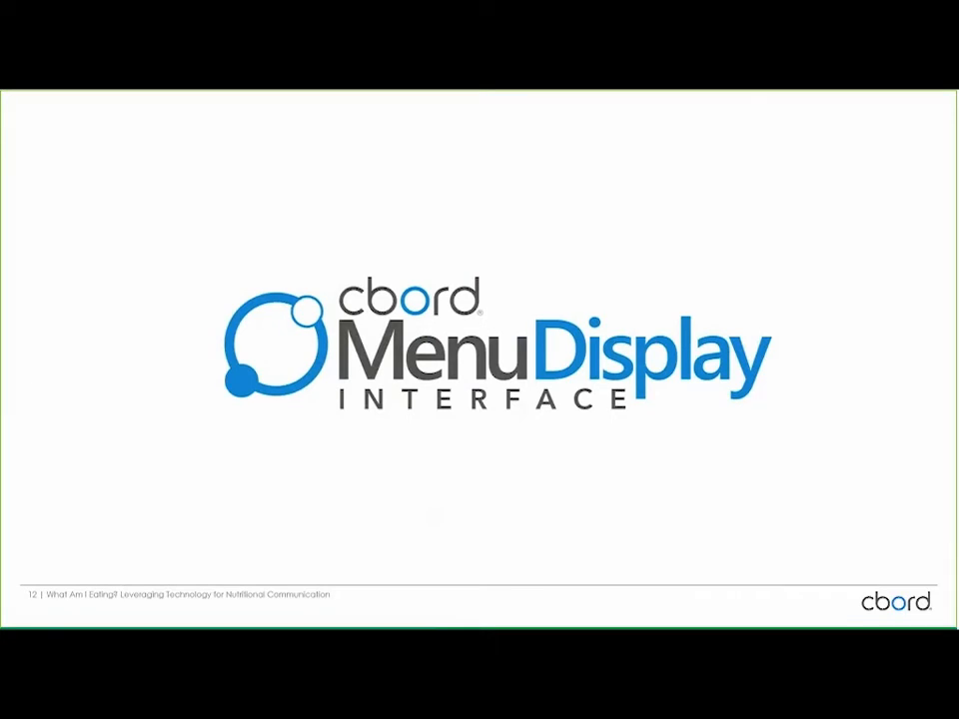
key("Right")
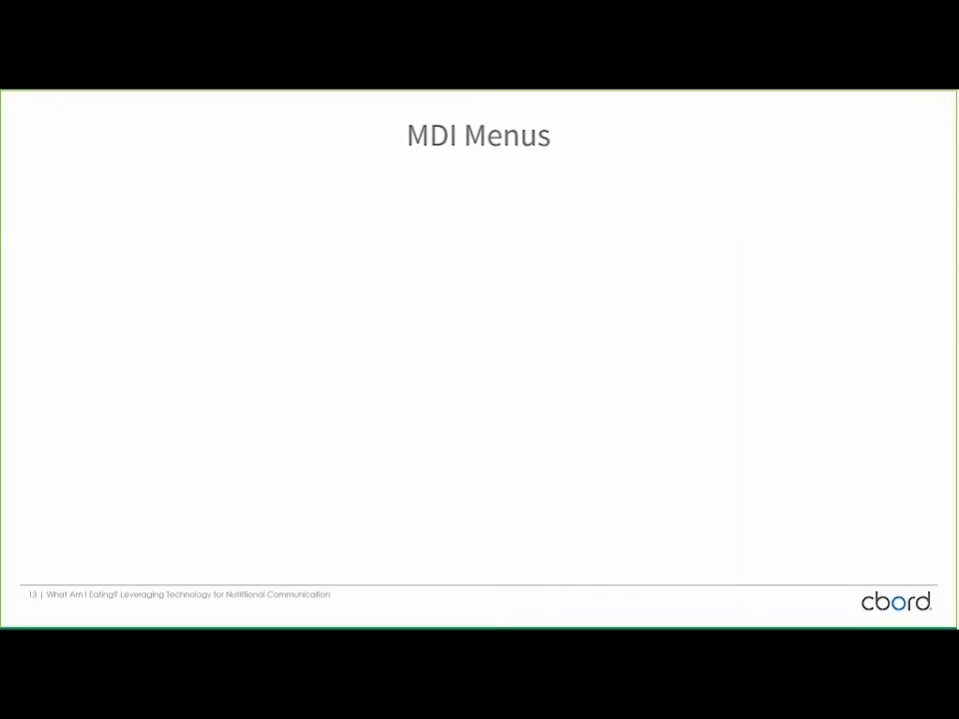
key("Right")
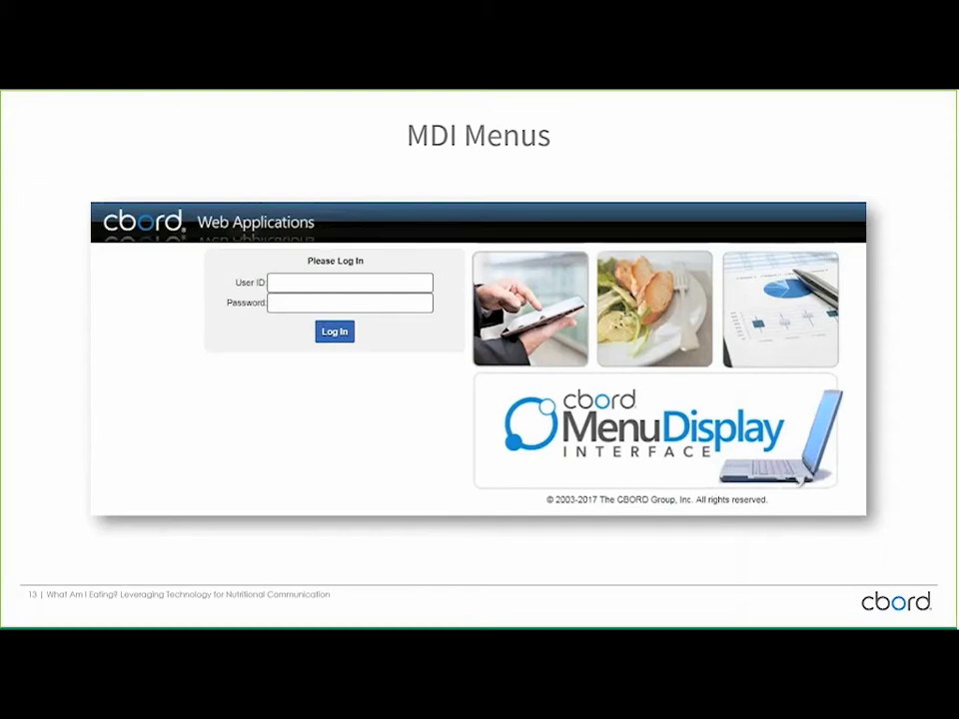
key("Right")
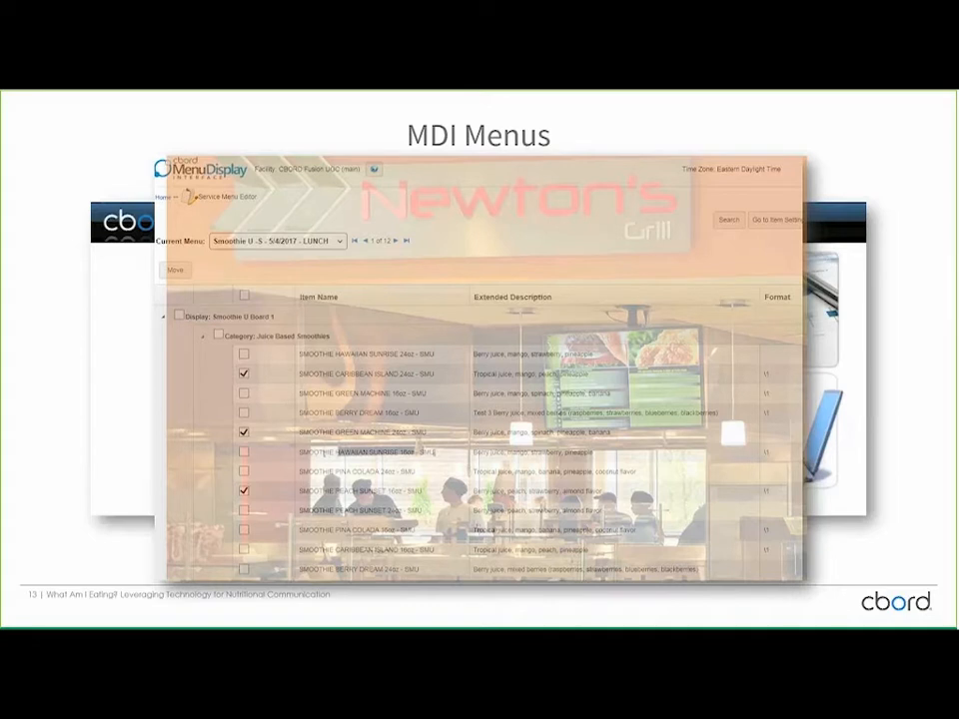
key("Right")
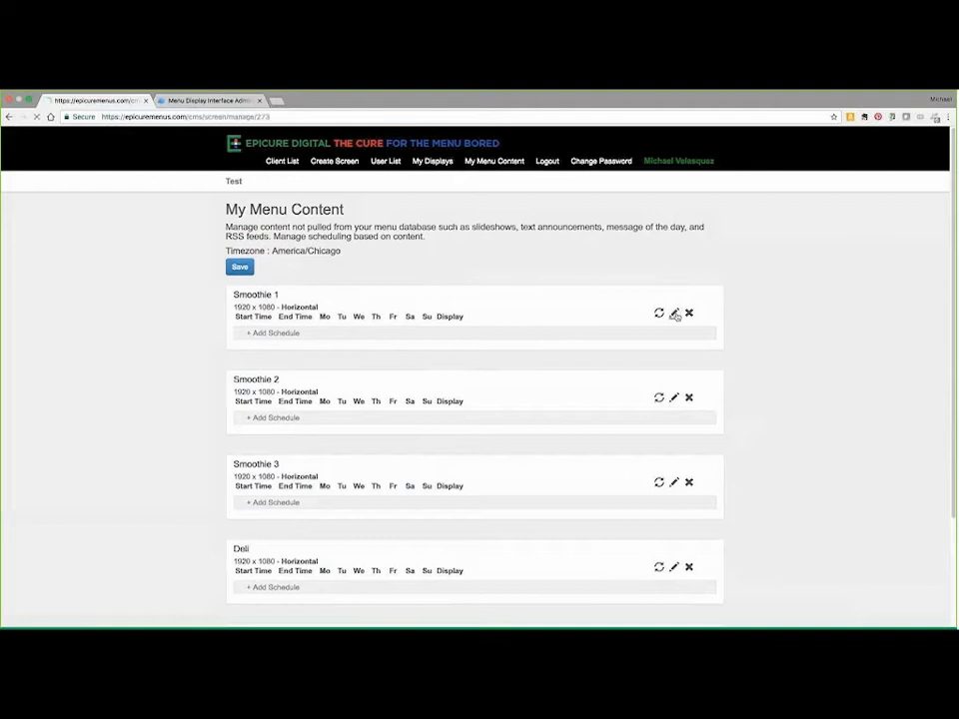
Step: Open the Smoothie 1 screen's menu content and preview it for 05/04/2017
left_click(675, 314)
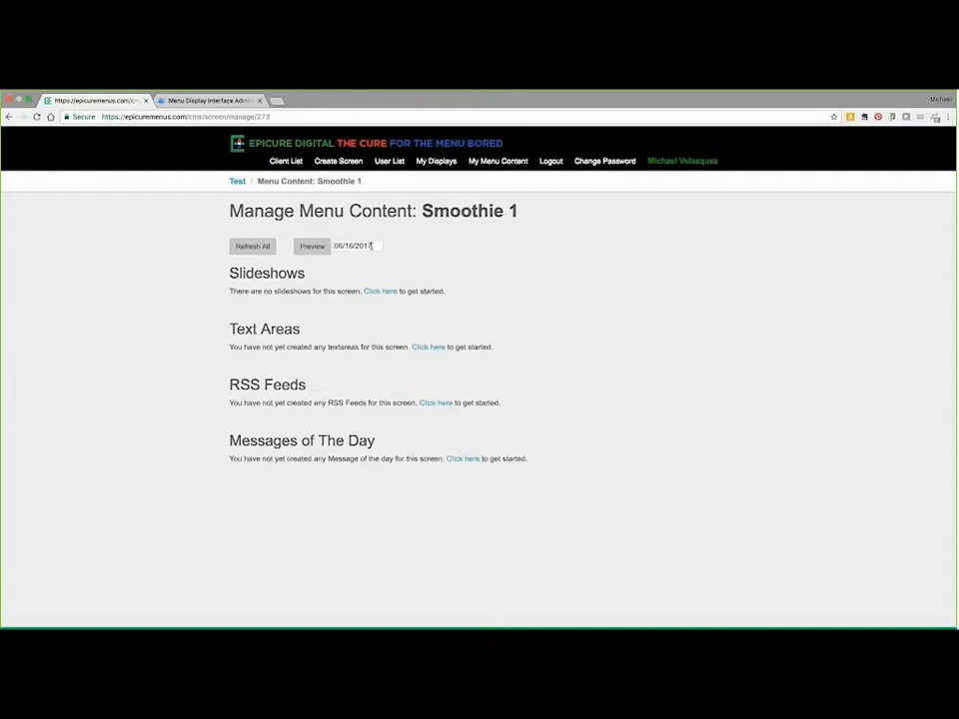
left_click(371, 245)
left_click(344, 263)
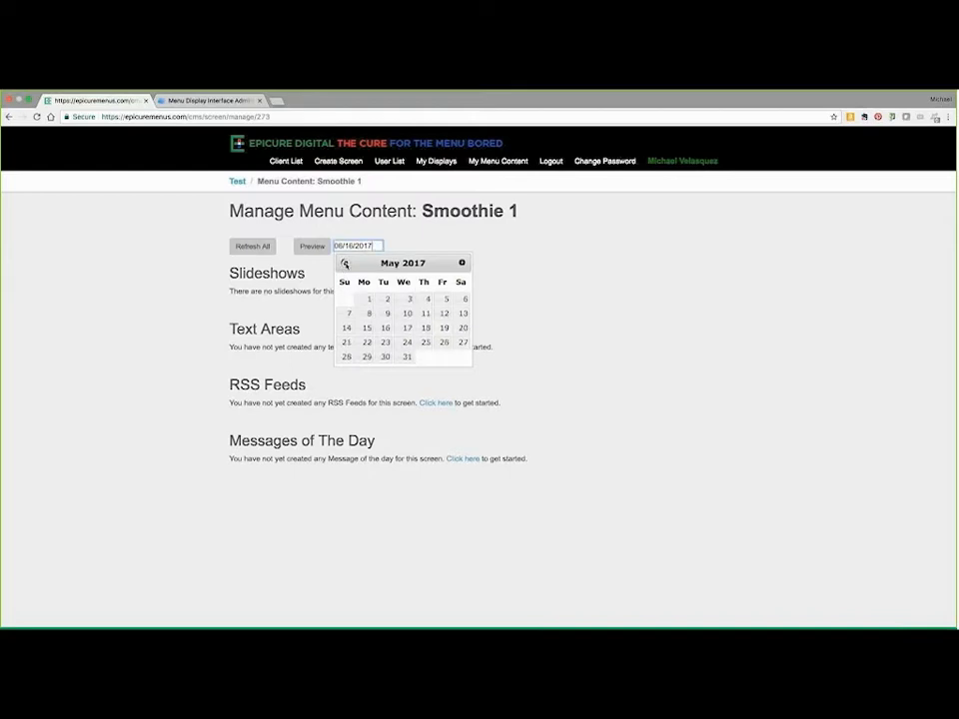
left_click(428, 299)
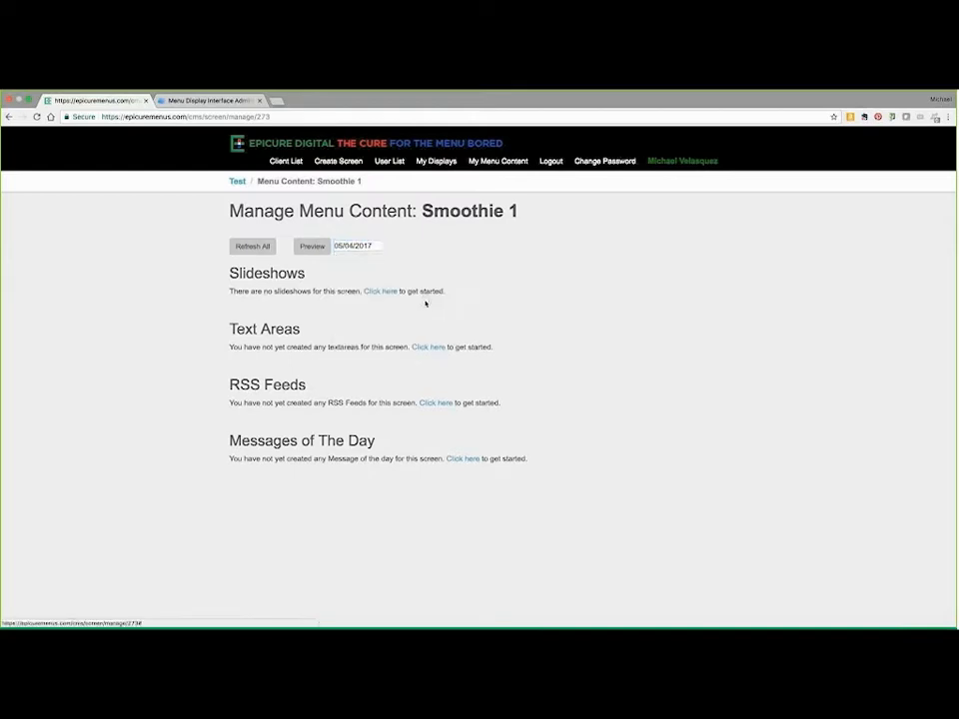
left_click(314, 248)
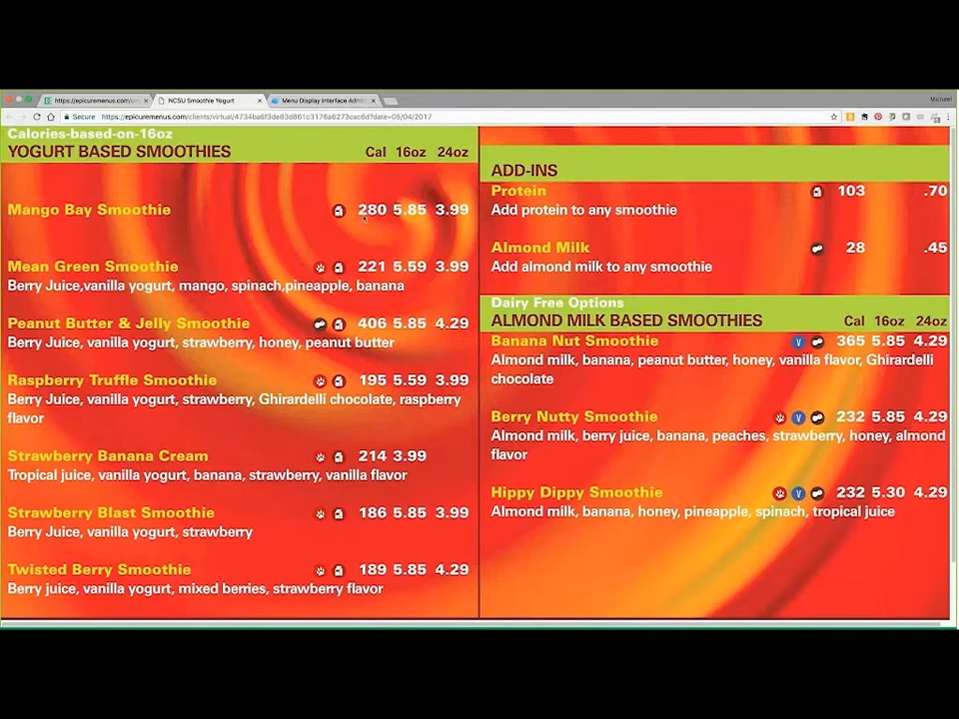
Step: Switch to the Menu Display Interface, start opening a menu in the Service Menu Editor, and choose serving unit Smoothie U -S and meal LUNCH
left_click(333, 100)
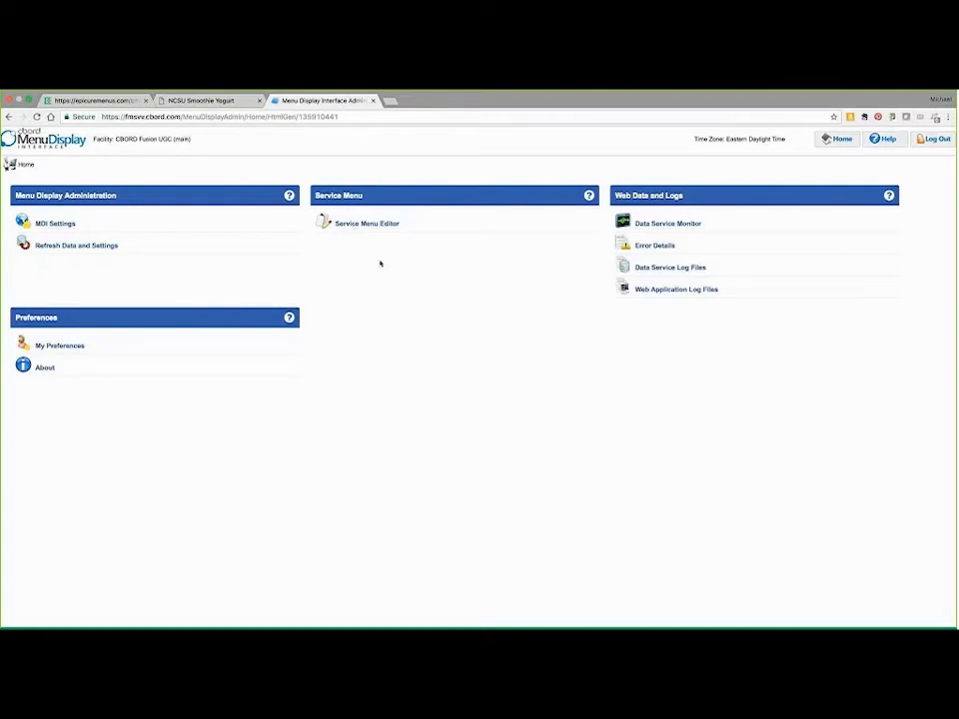
left_click(367, 223)
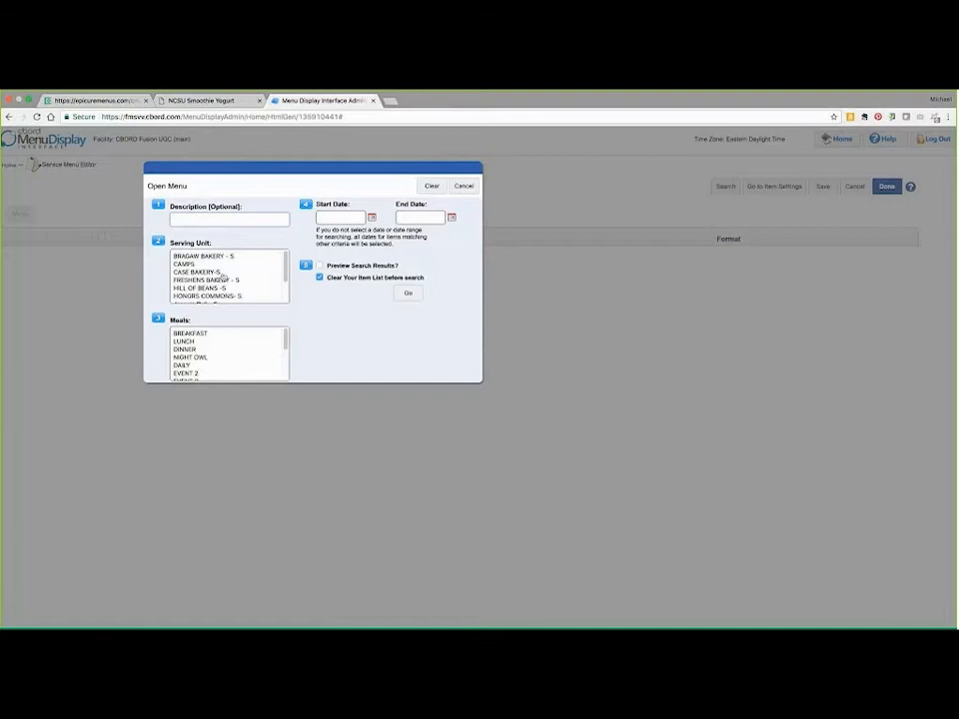
scroll(230, 280, "down", 3)
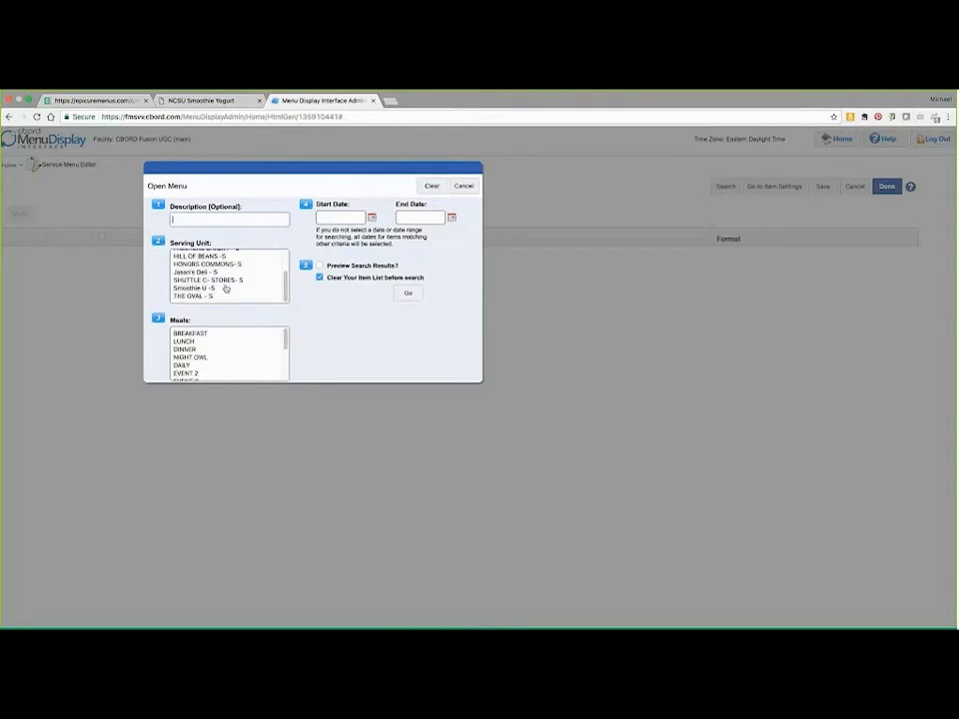
left_click(210, 288)
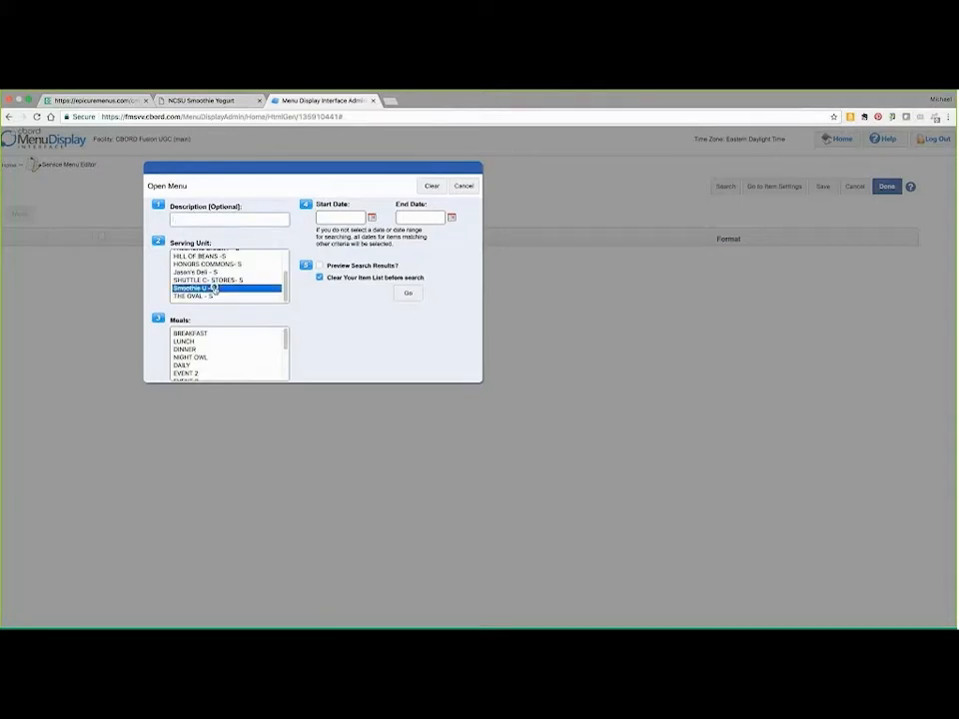
left_click(204, 341)
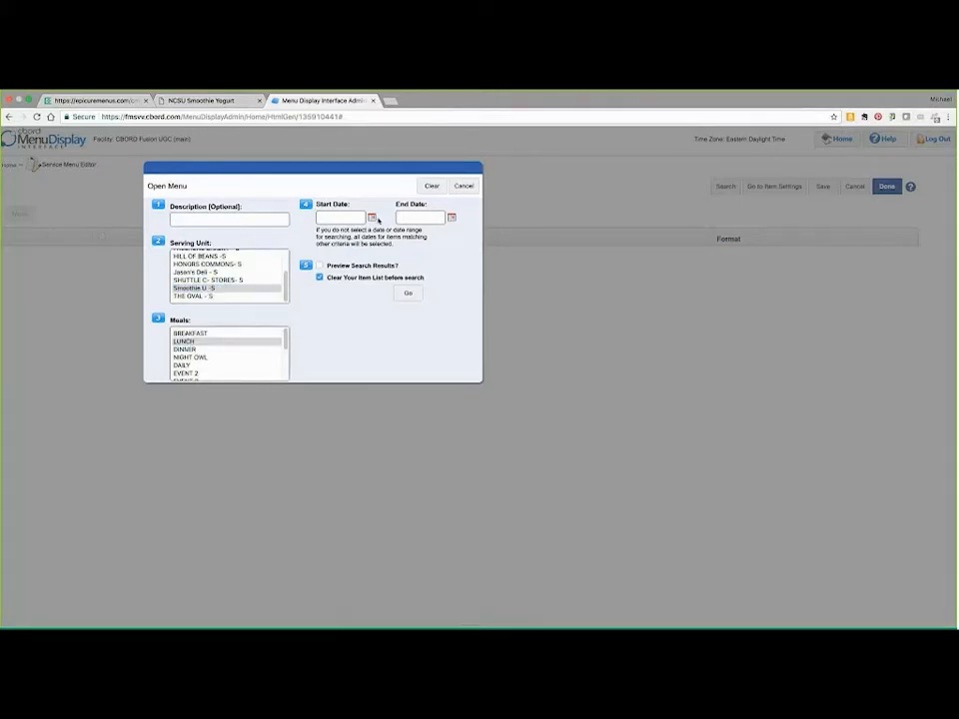
Step: Set both the start and end date to 5/4/2017 and load the matching service menu
left_click(372, 216)
left_click(325, 235)
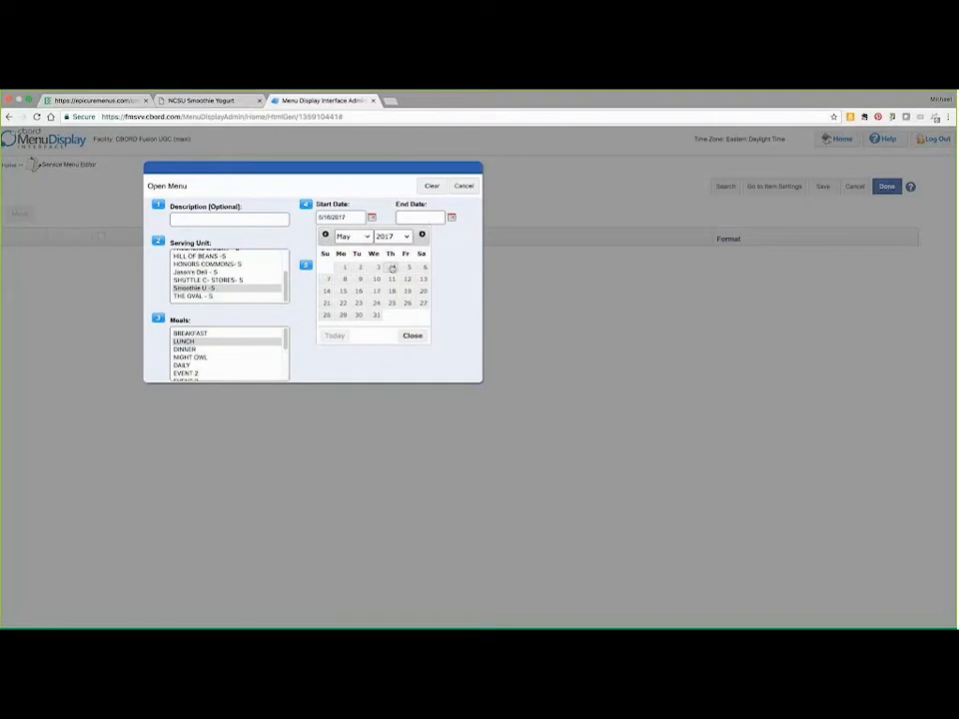
left_click(393, 267)
left_click(452, 218)
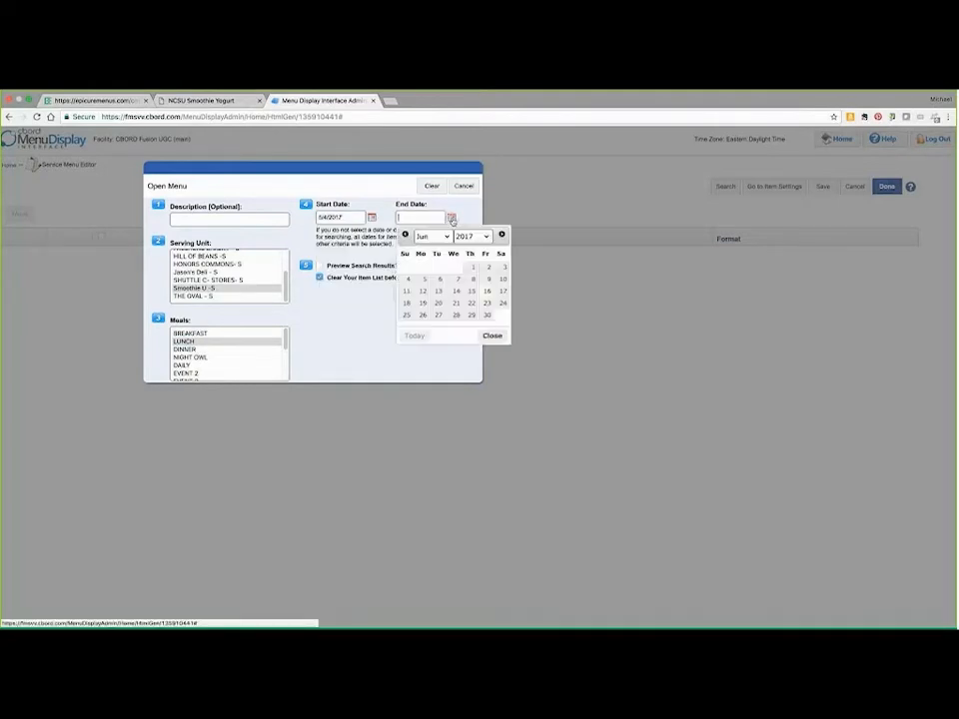
left_click(404, 236)
left_click(470, 267)
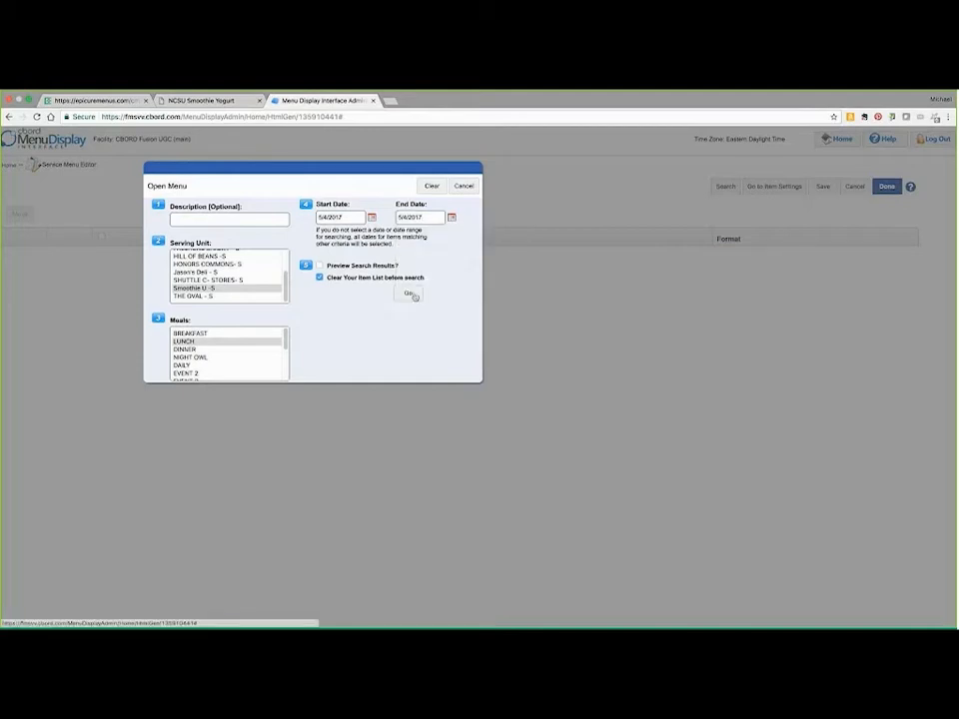
left_click(410, 293)
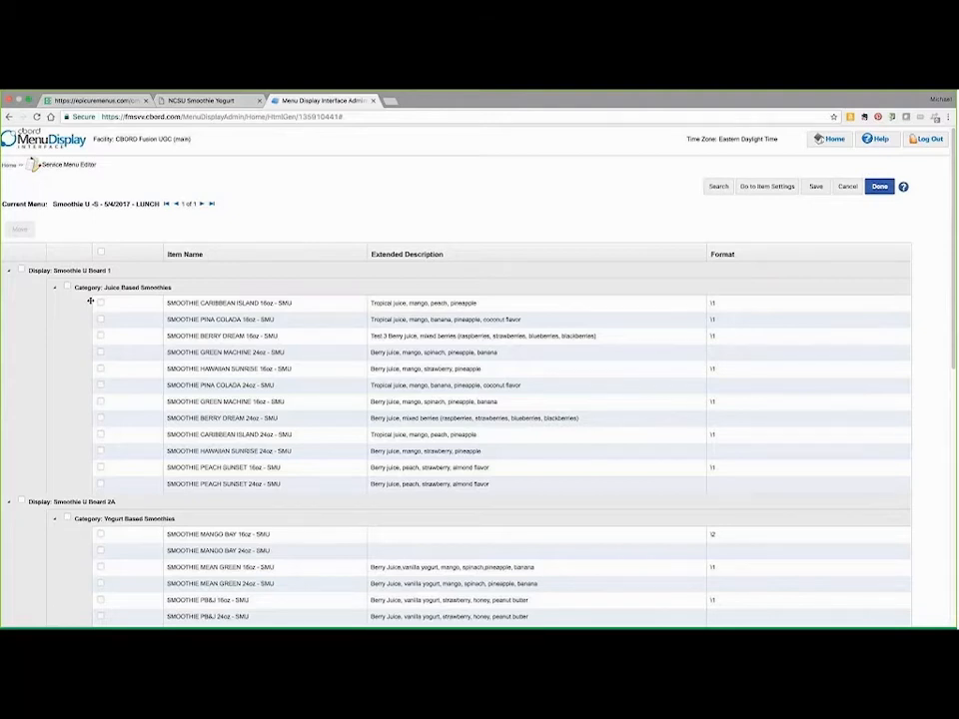
Step: Enter "Tropical Juice, vanilla yogurt, mango, peach flavor" as the extended description of SMOOTHIE MANGO BAY 16oz under Yogurt Based Smoothies
scroll(90, 300, "down", 1)
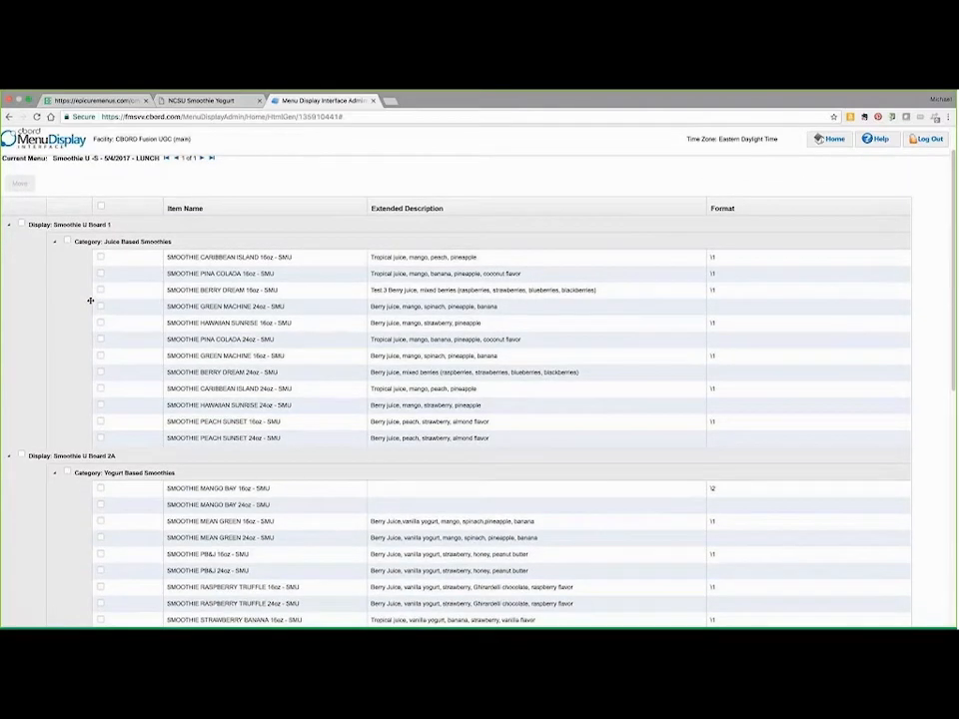
scroll(90, 300, "down", 2)
scroll(90, 300, "down", 4)
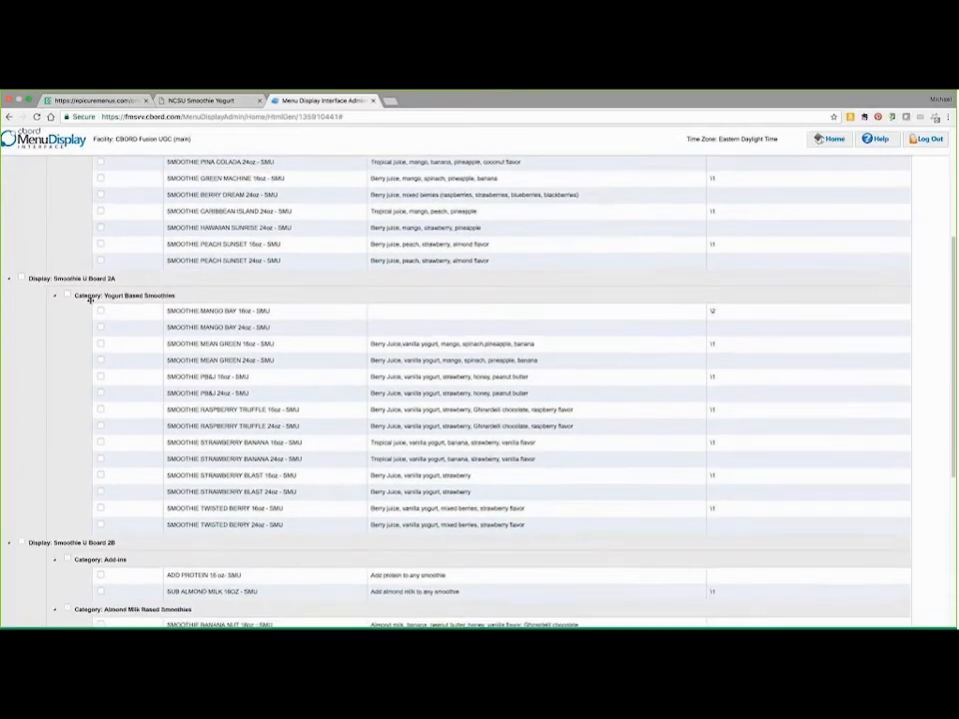
scroll(90, 300, "down", 1)
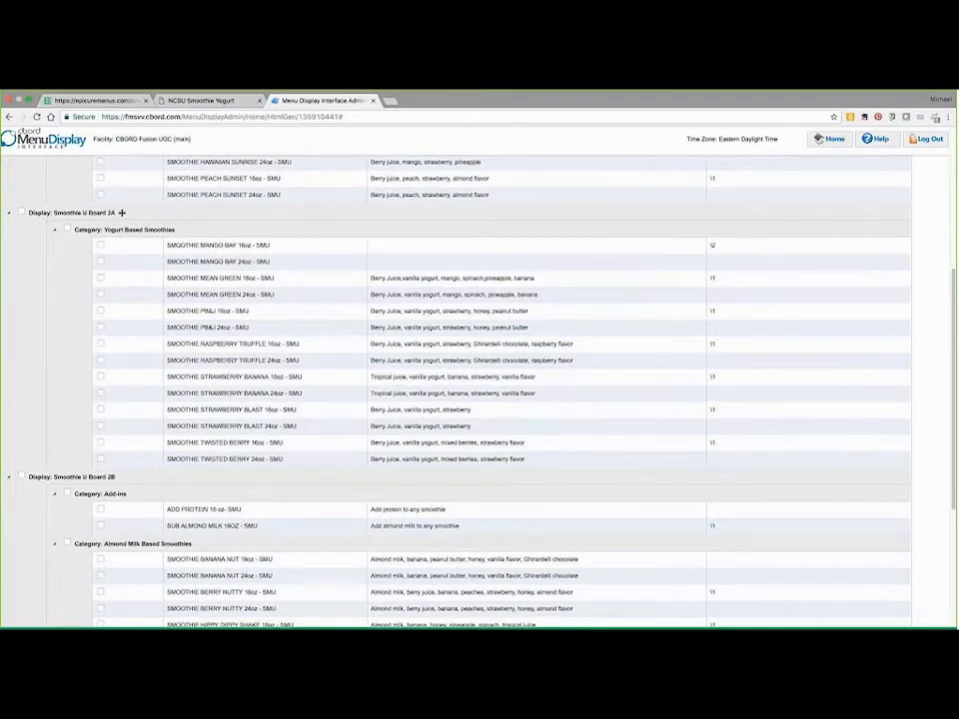
left_click(393, 244)
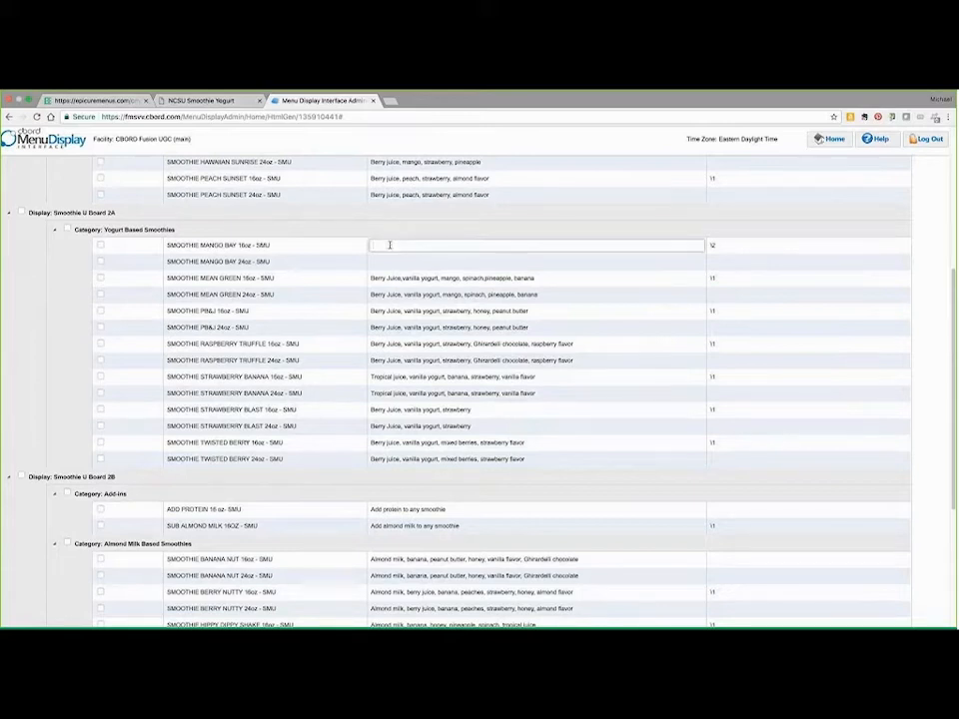
type("Tropical J")
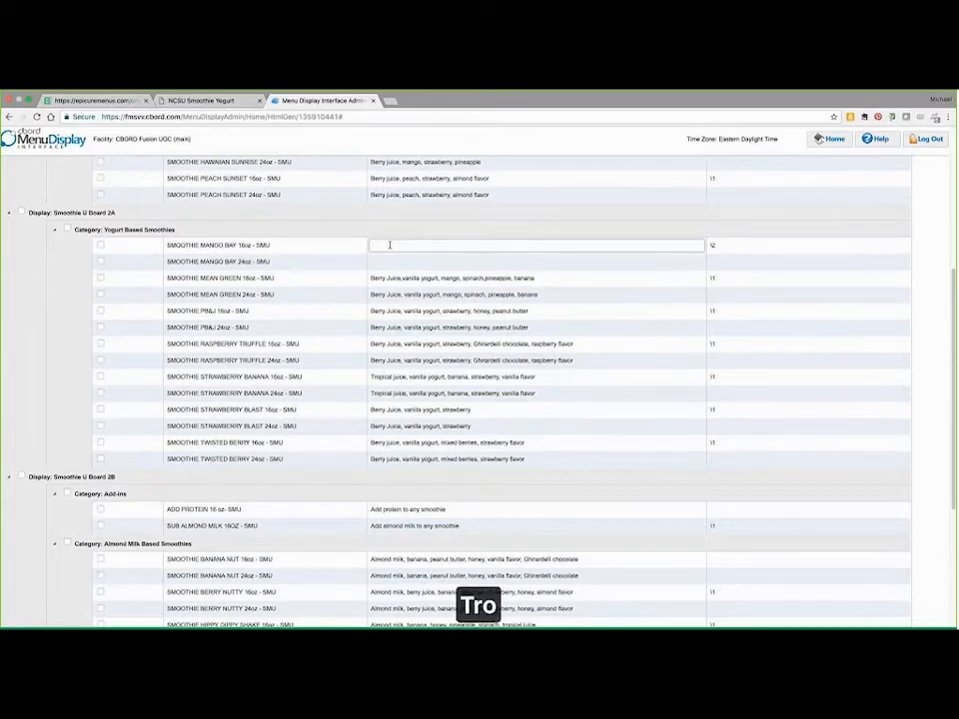
type("i")
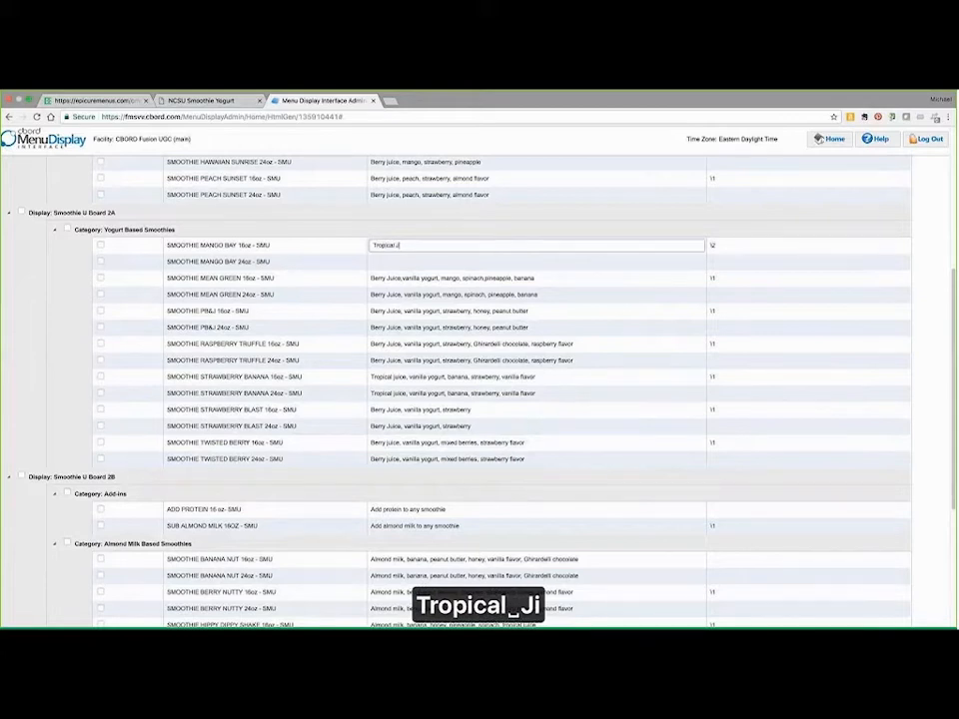
key("BackSpace")
type("u")
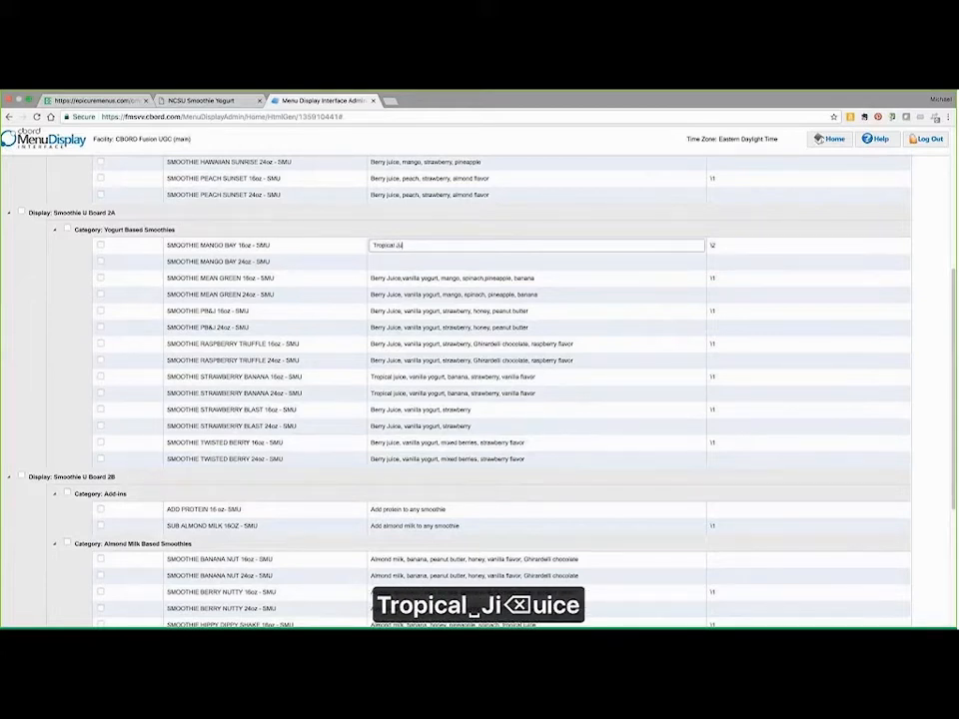
type("ice, va")
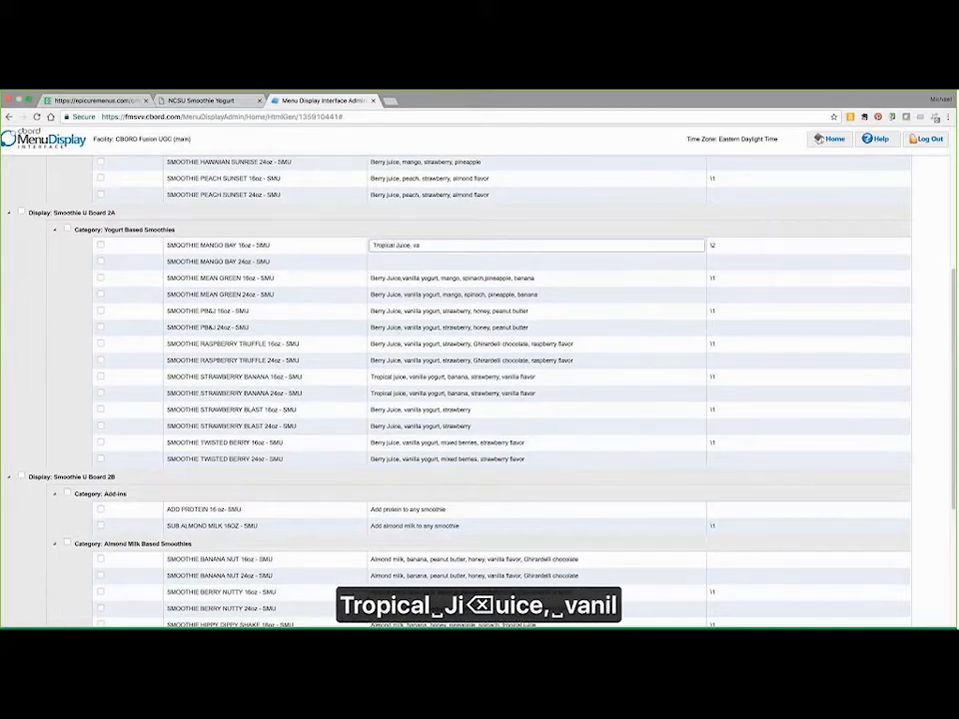
type("nilla yogu")
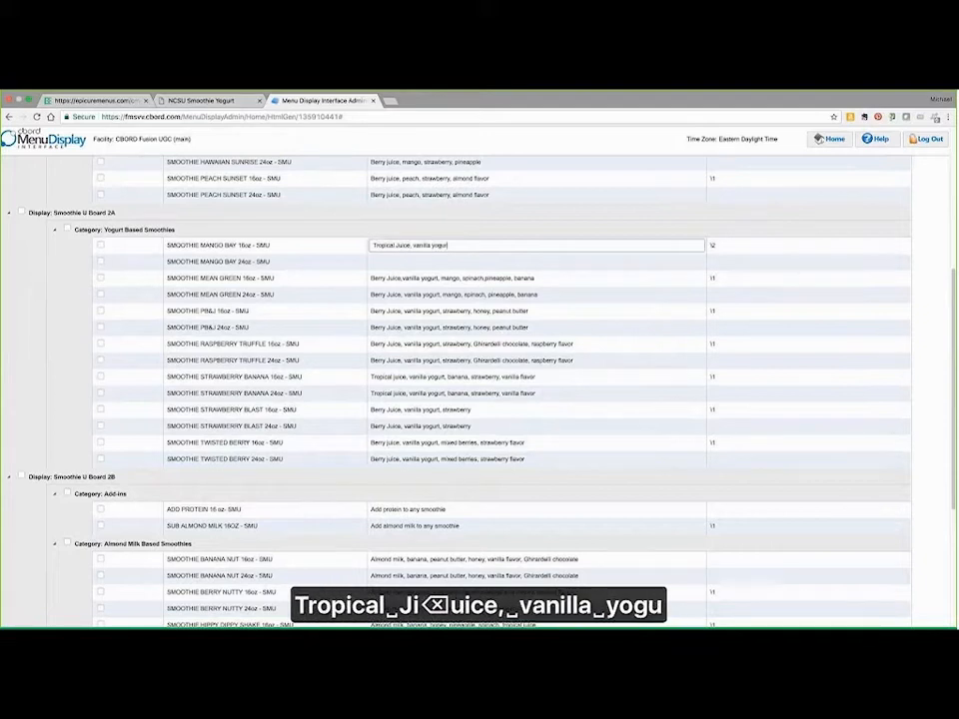
type("rt, mango, p")
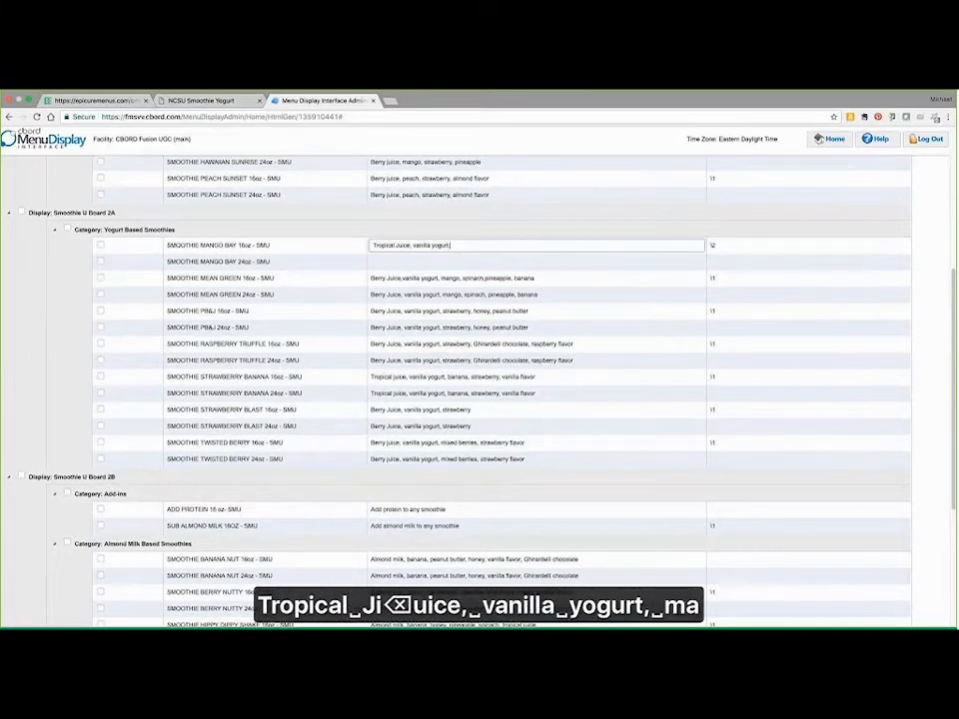
type("each flavor")
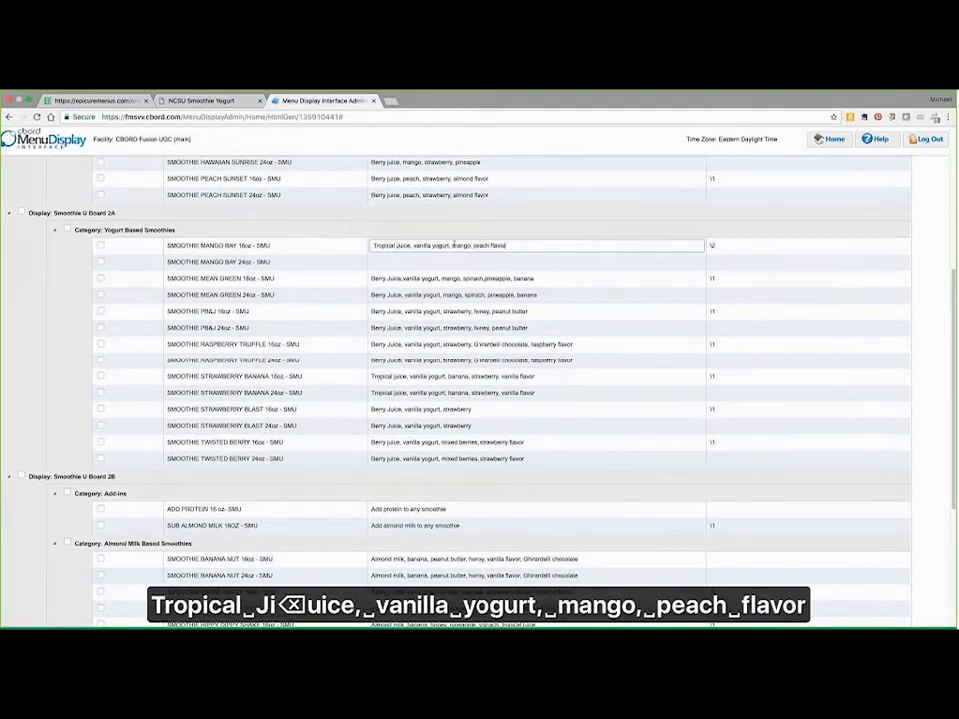
Step: Clear the format code of the SMOOTHIE MANGO BAY 16oz item
left_click(733, 246)
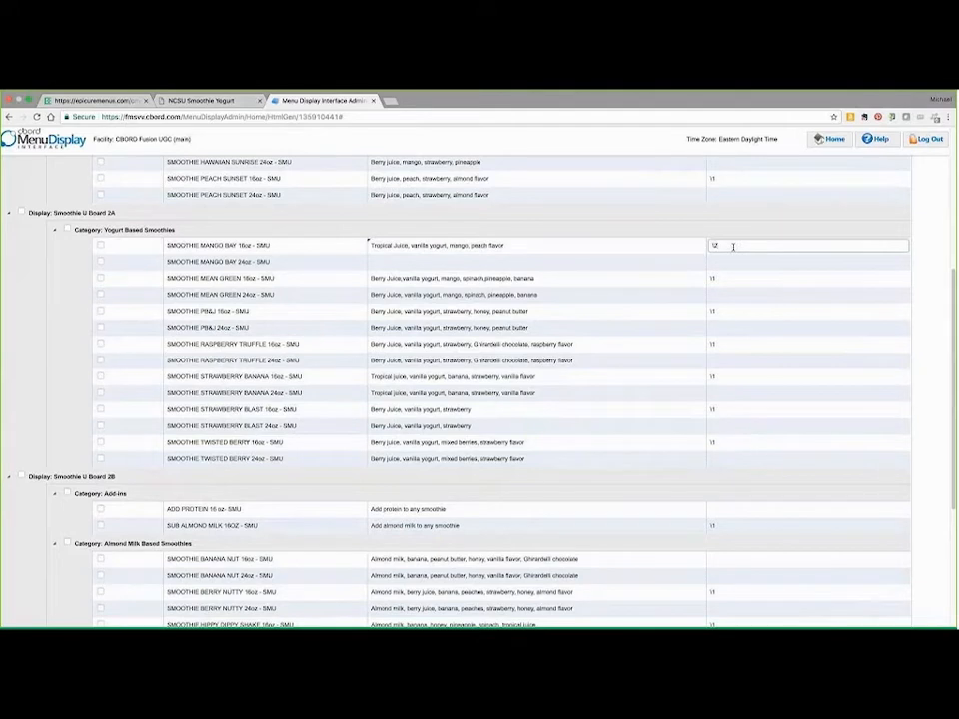
key("BackSpace")
key("BackSpace")
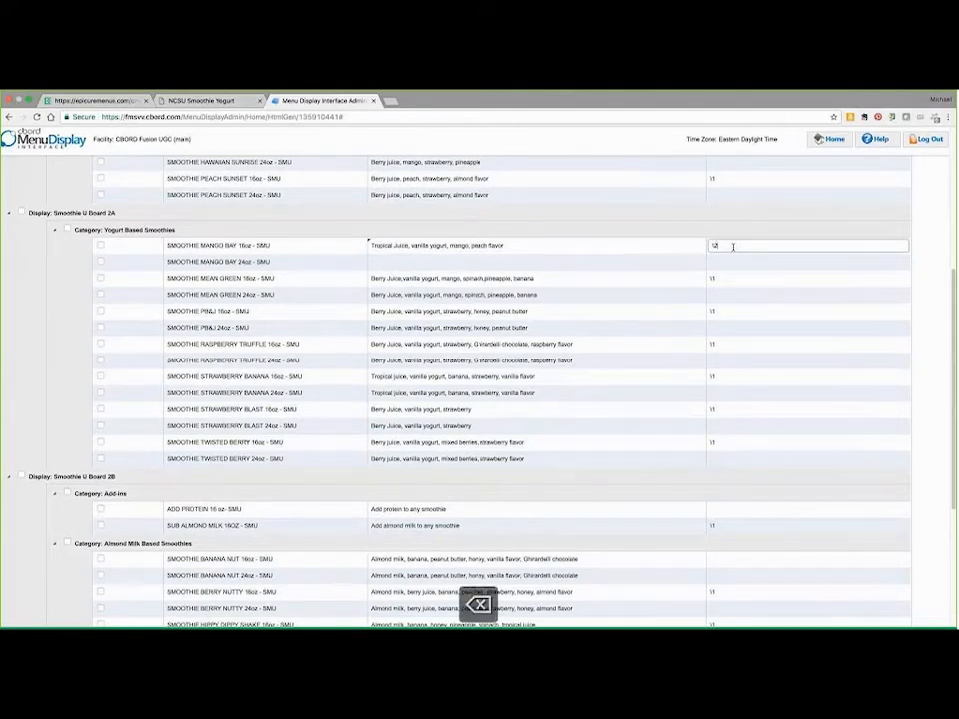
key("Tab")
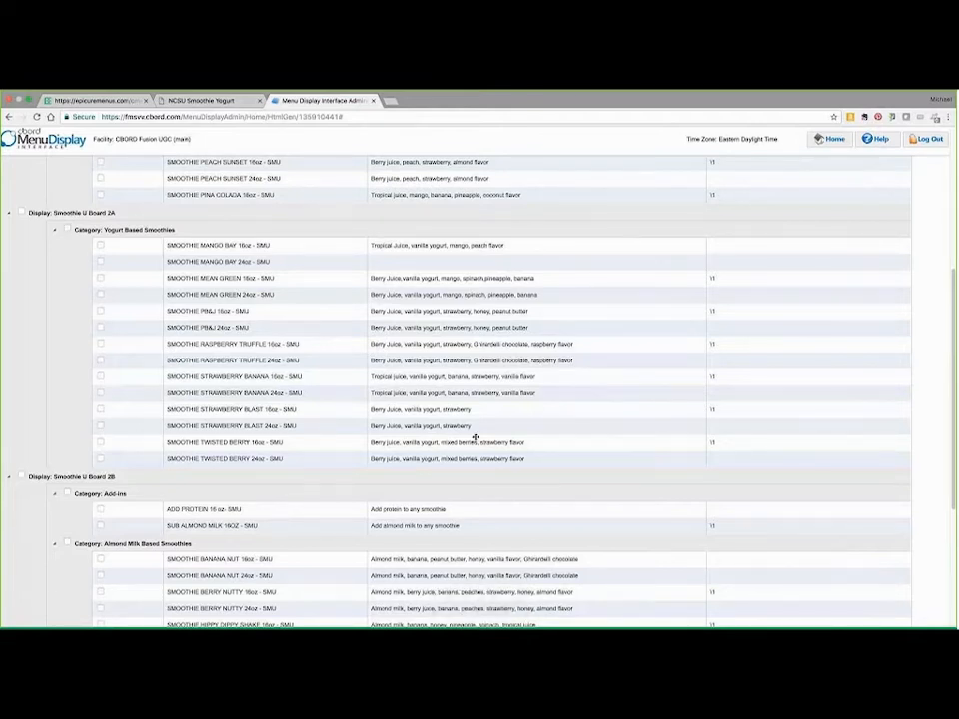
Step: Save the service menu changes and finish editing to return to the home page
scroll(475, 438, "up", 6)
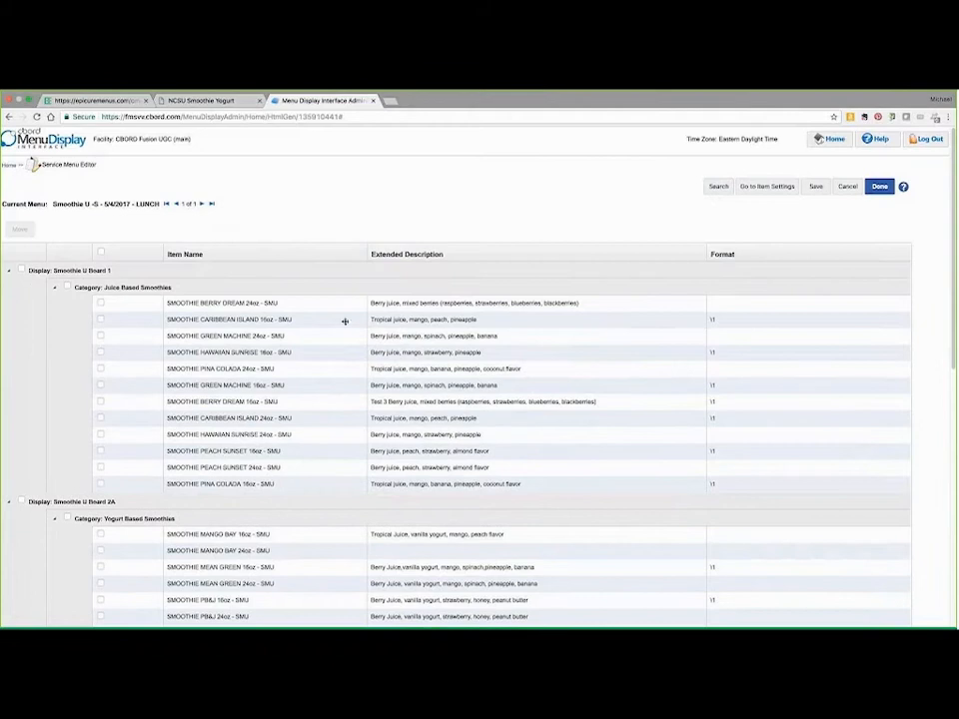
left_click(814, 187)
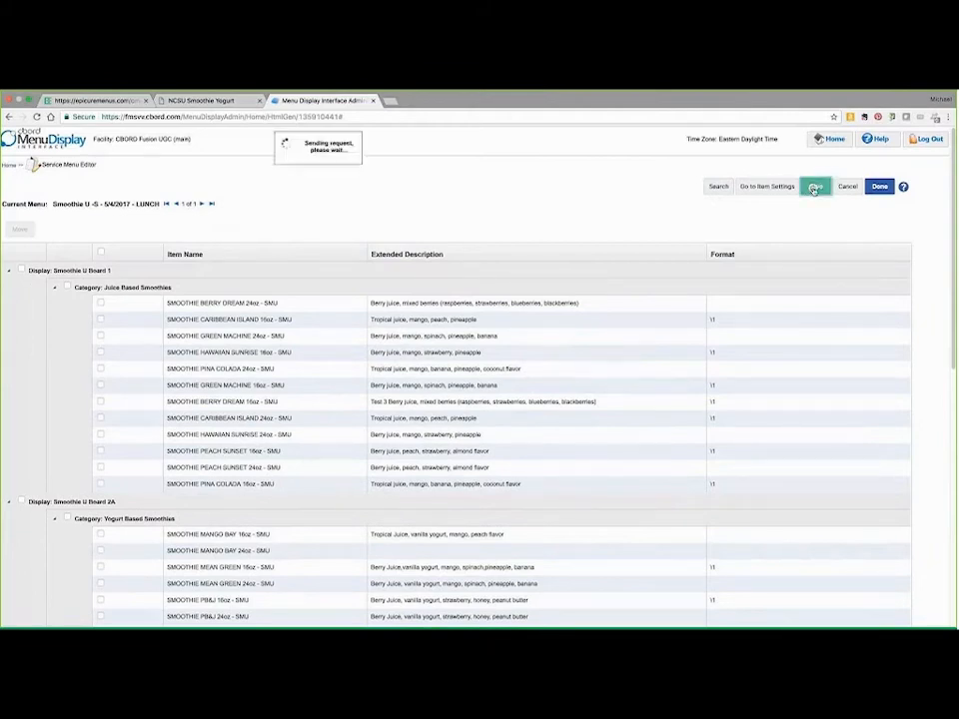
left_click(878, 187)
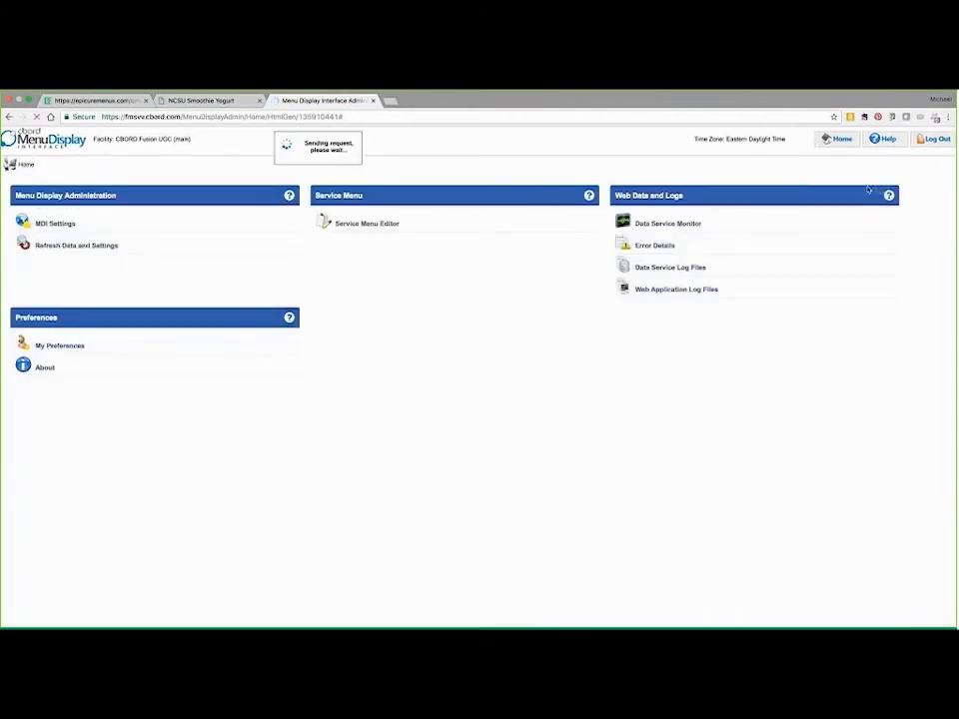
Step: Open the Add-ins category in the MDI category settings and enter "Additions and Substitutions" as its extended description
left_click(65, 226)
left_click(60, 249)
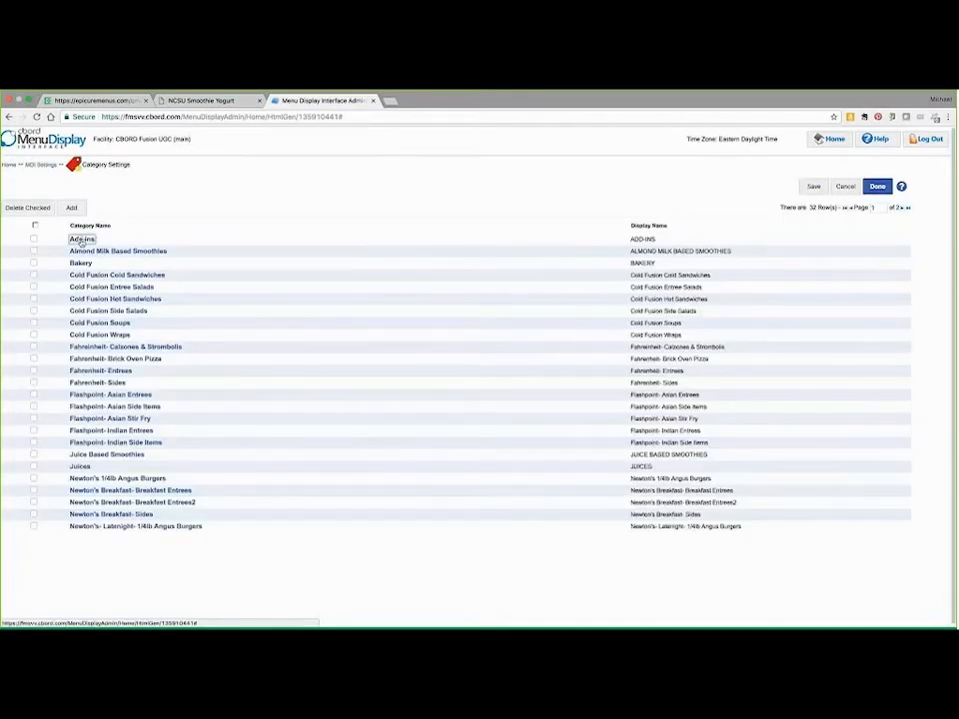
left_click(81, 240)
left_click(87, 246)
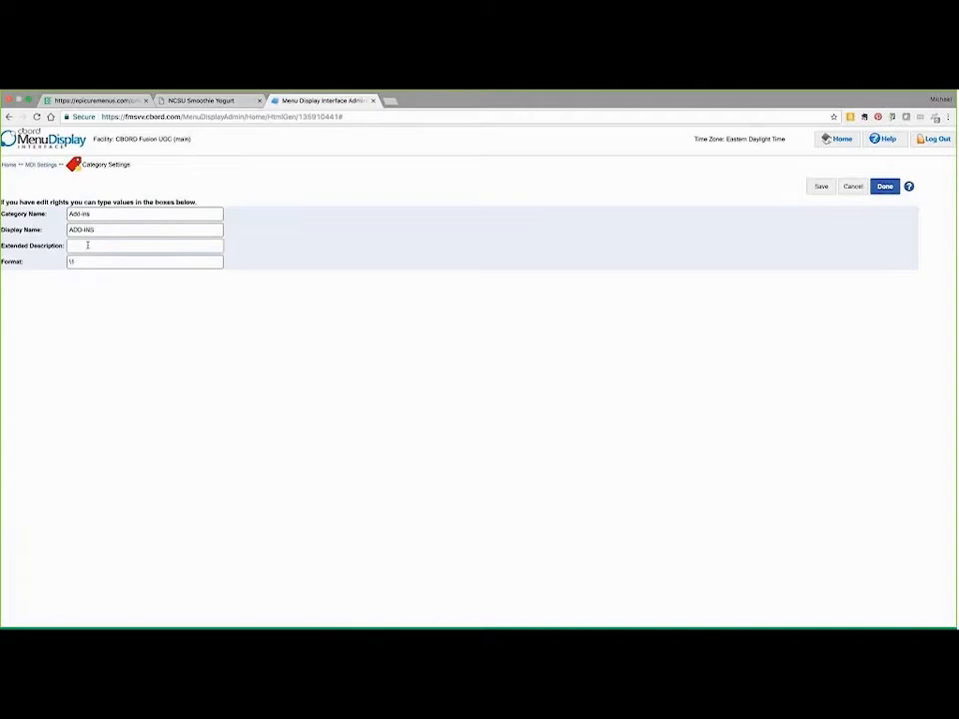
type("Add")
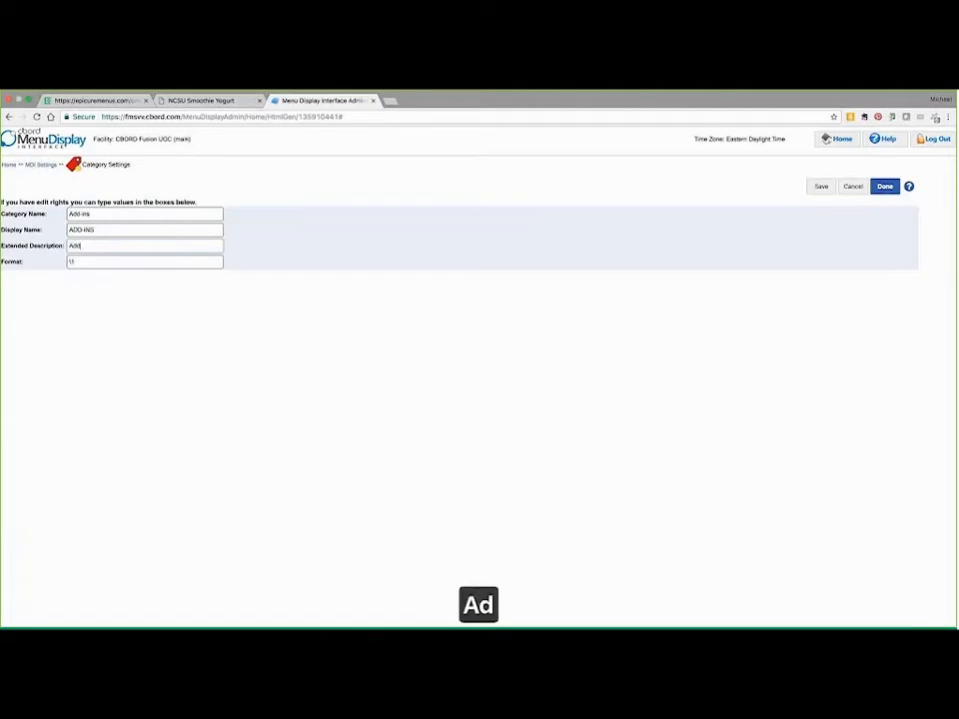
type("itions and ")
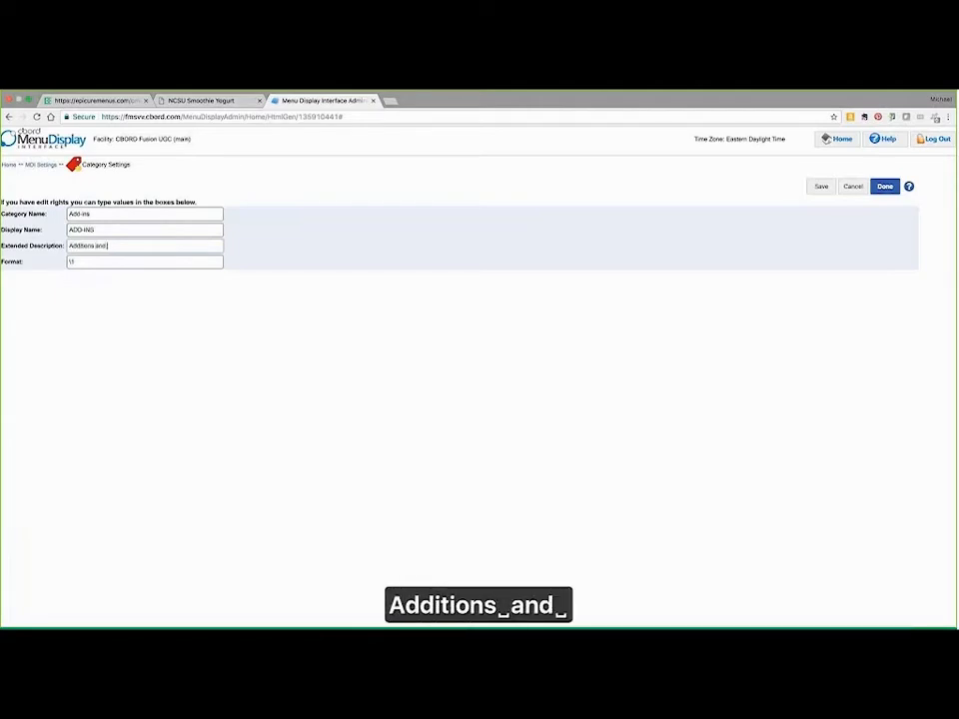
type("Substit")
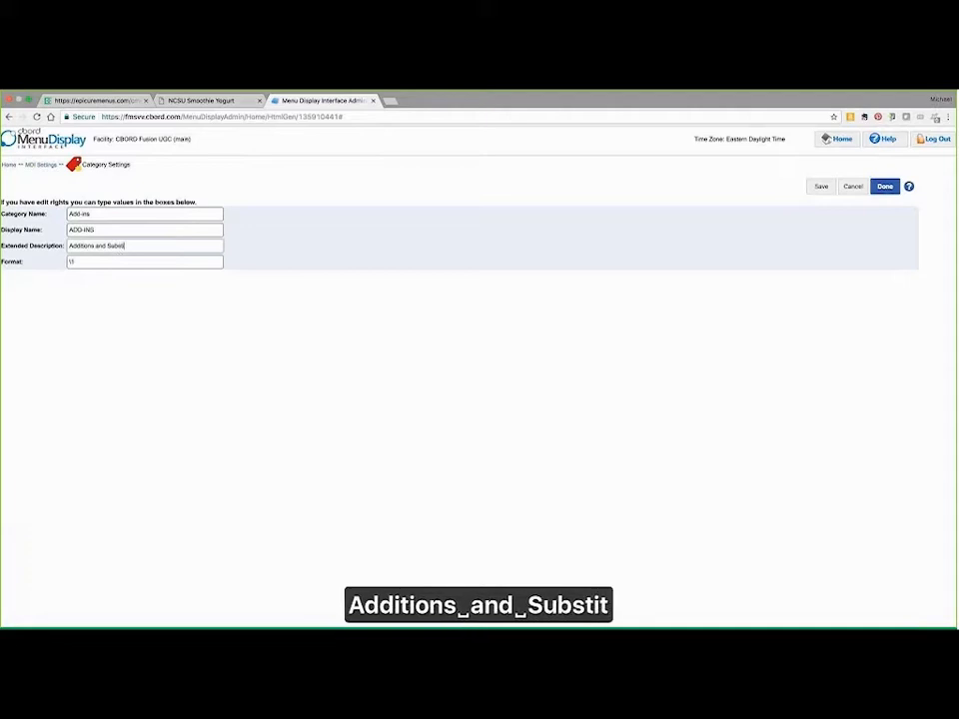
type("utions")
Step: Set the Add-ins category's format to "~Cal~~Each" and compare it with the column headings on the smoothie menu board
key("Tab")
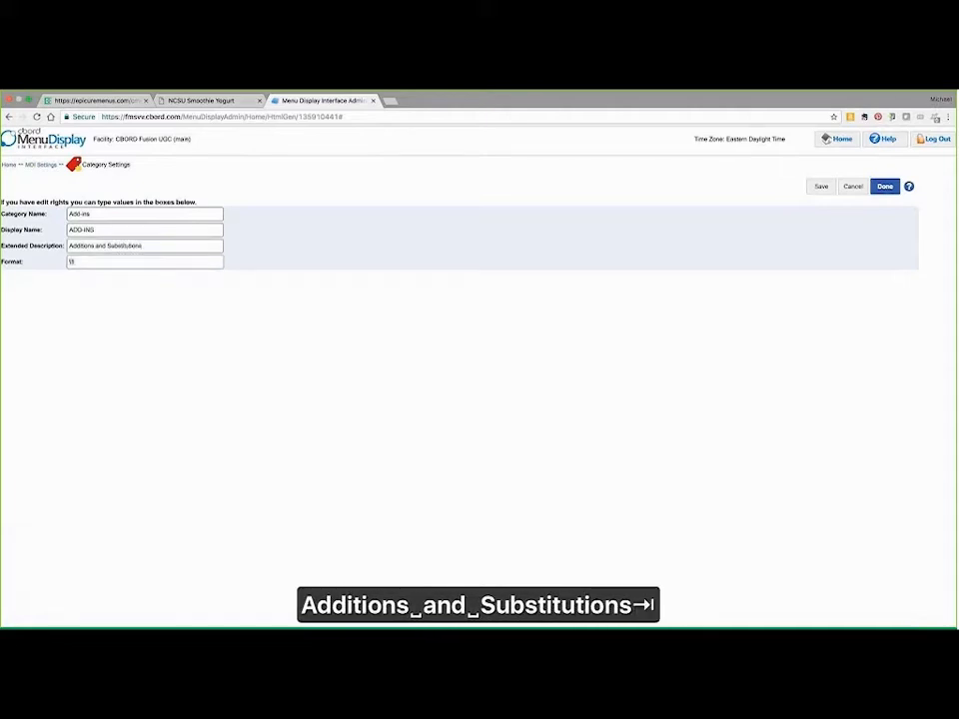
key("BackSpace")
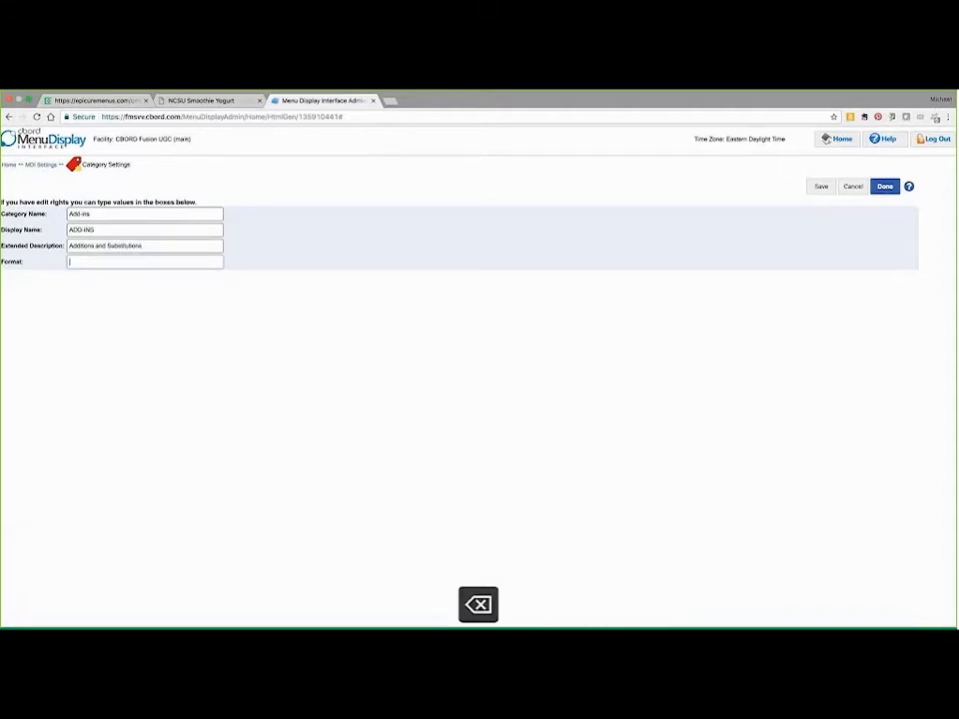
type("~")
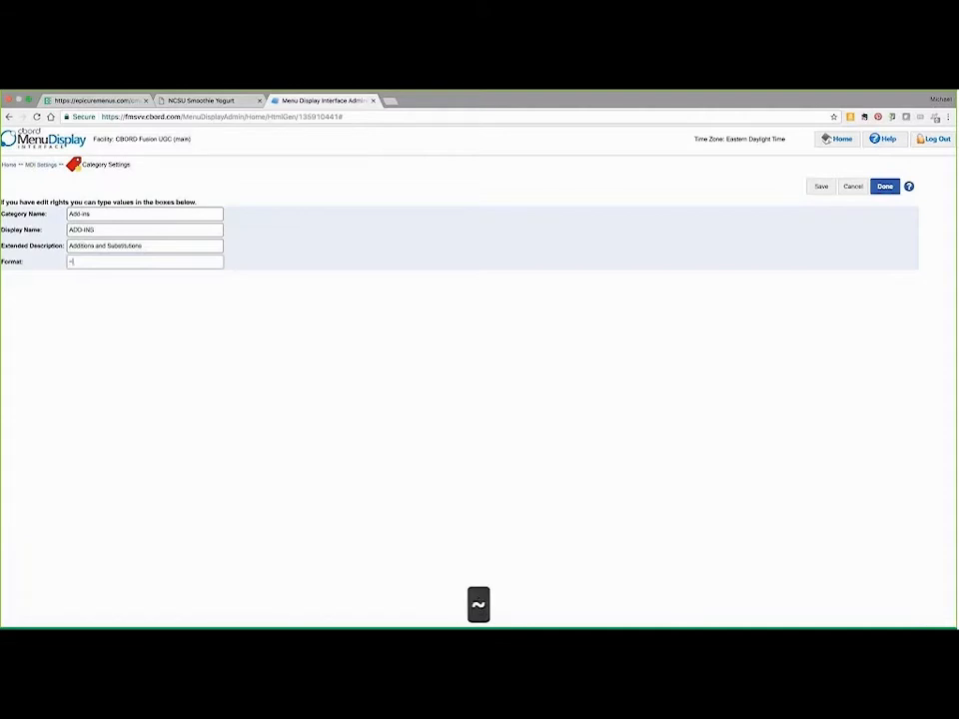
type("Cal")
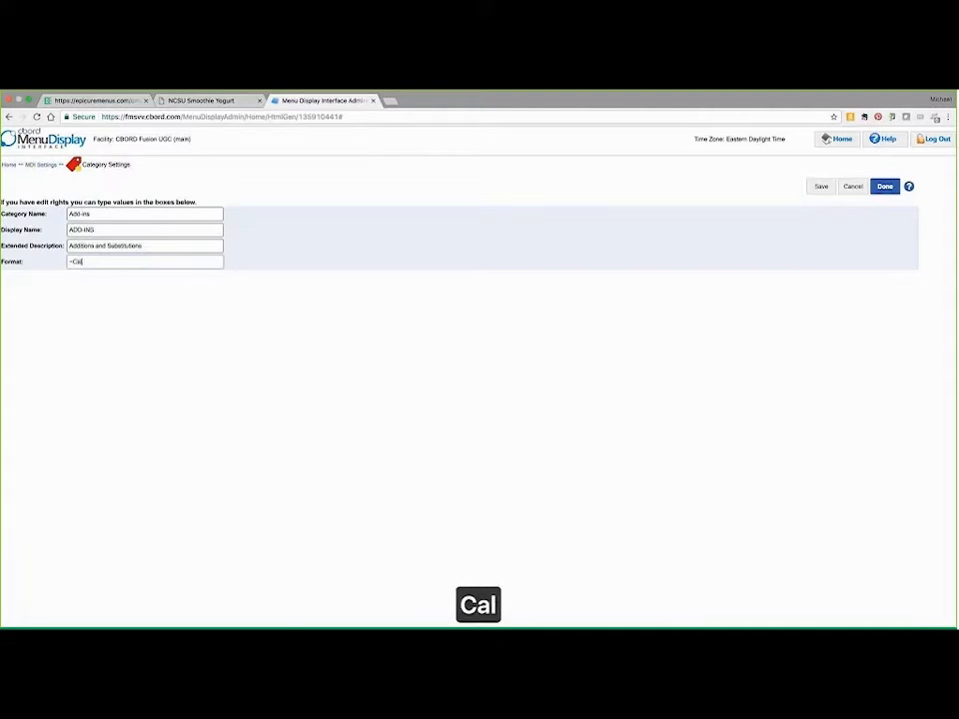
type("~~Each")
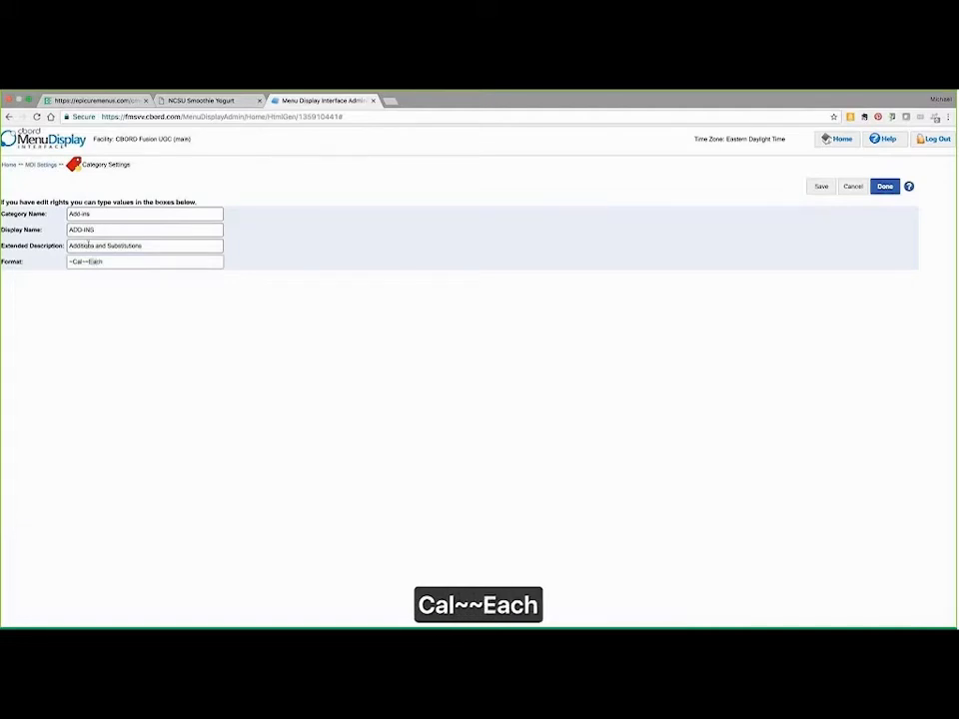
left_click(199, 101)
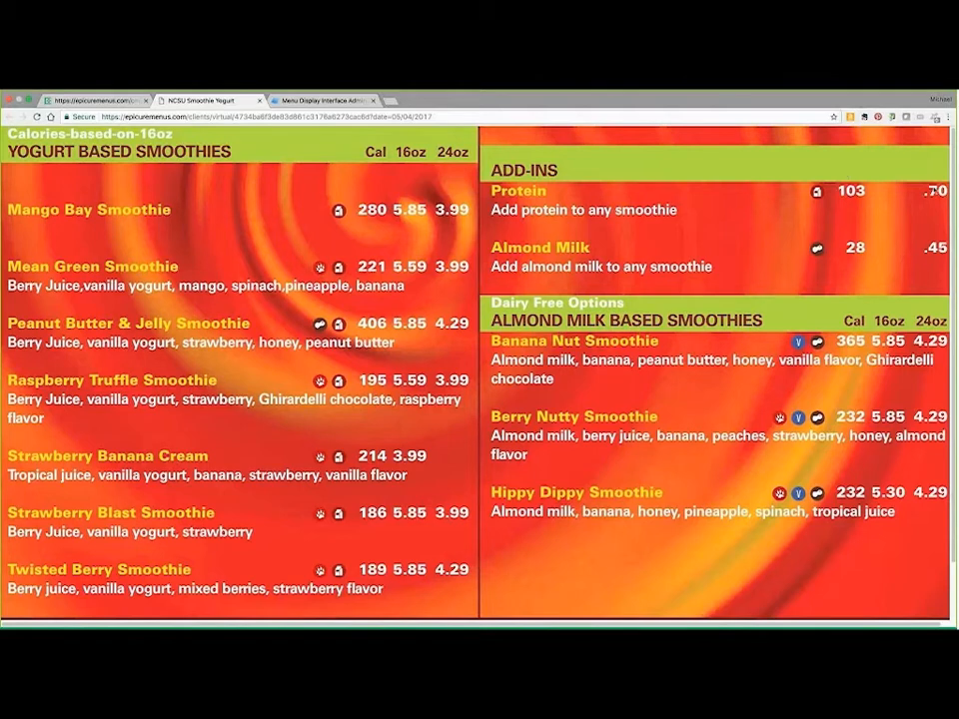
left_click(317, 102)
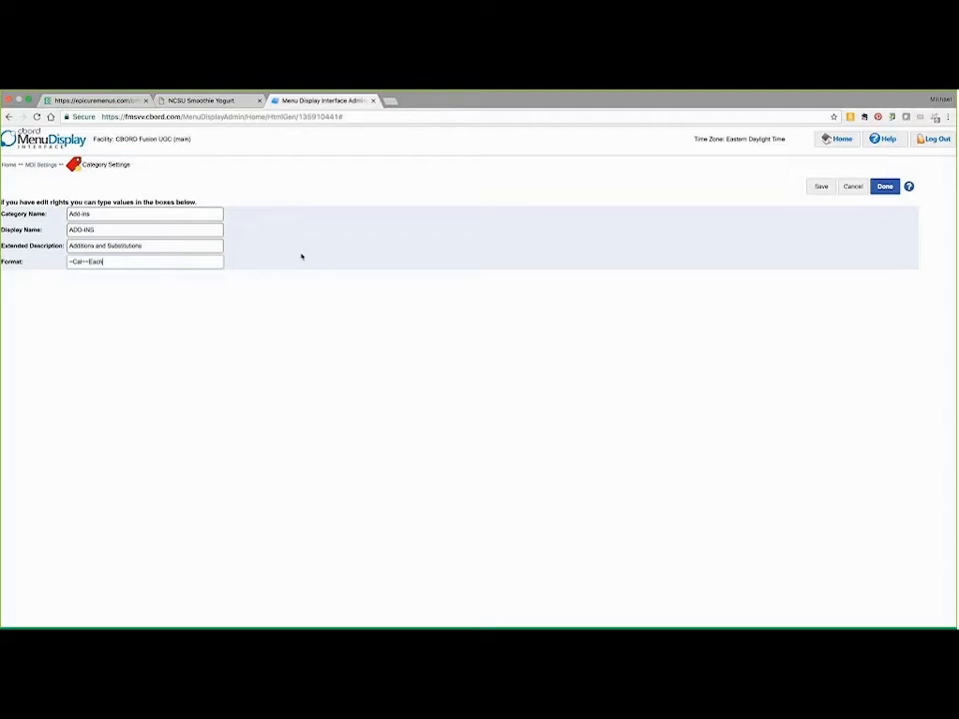
Step: Save the Add-ins category changes, finish the category settings and return to the home page
left_click(814, 189)
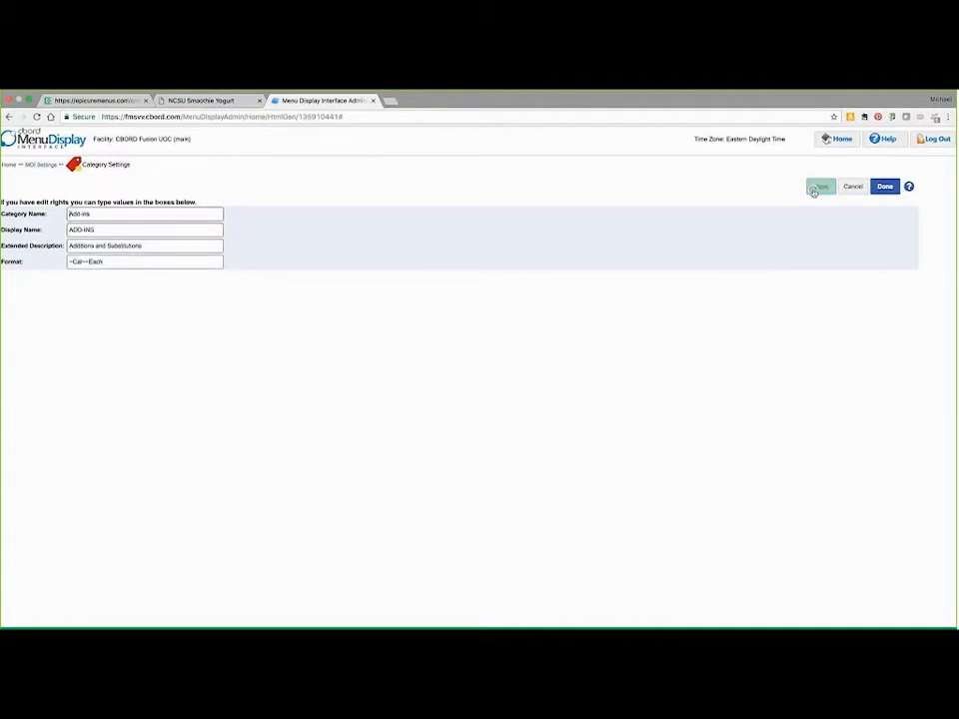
left_click(885, 187)
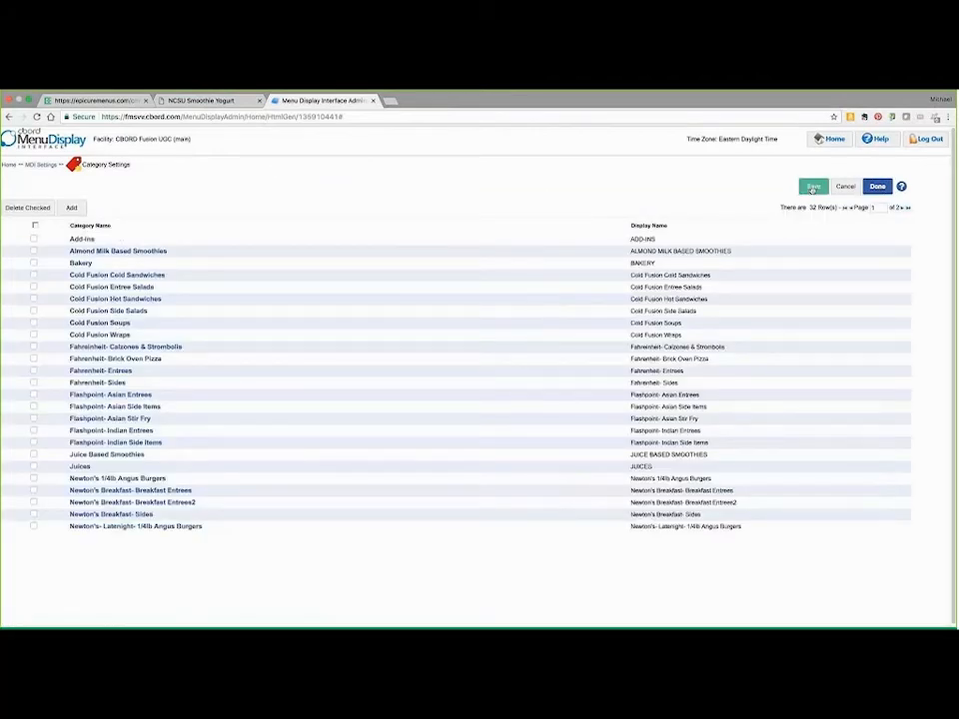
left_click(813, 187)
left_click(876, 187)
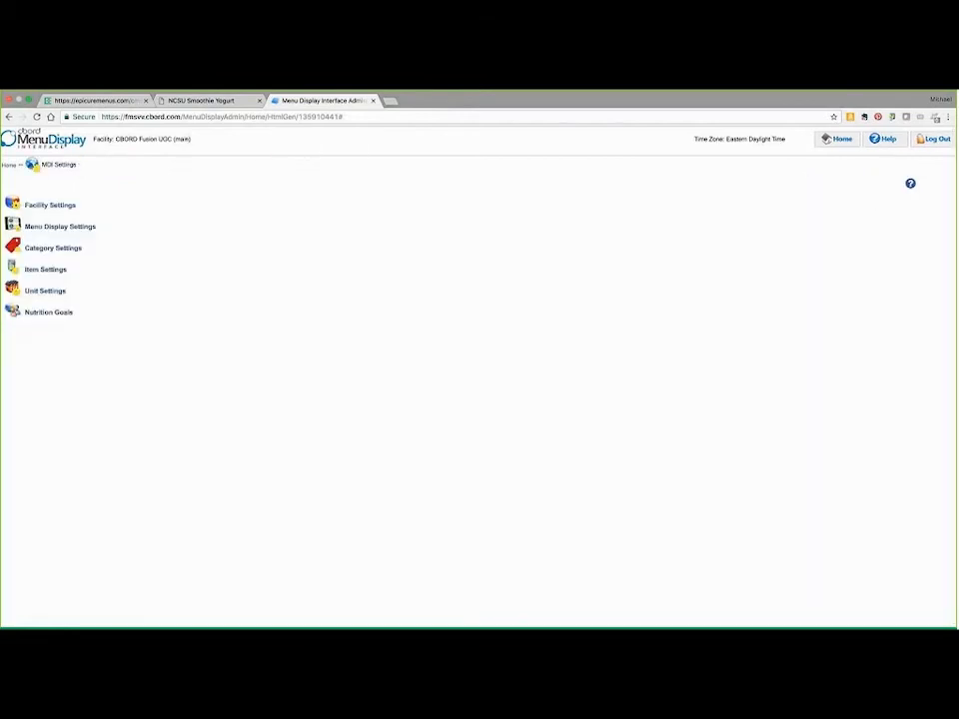
left_click(9, 164)
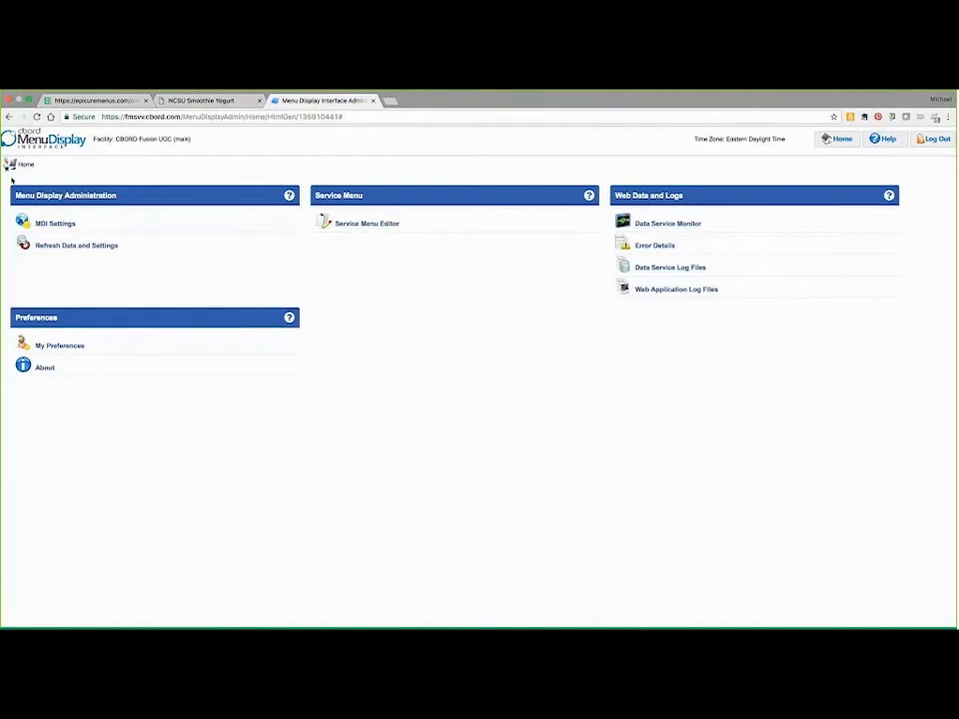
Step: Force a refresh of all MDI data and settings, and return to the NCSU Smoothie Yogurt menu board
left_click(65, 249)
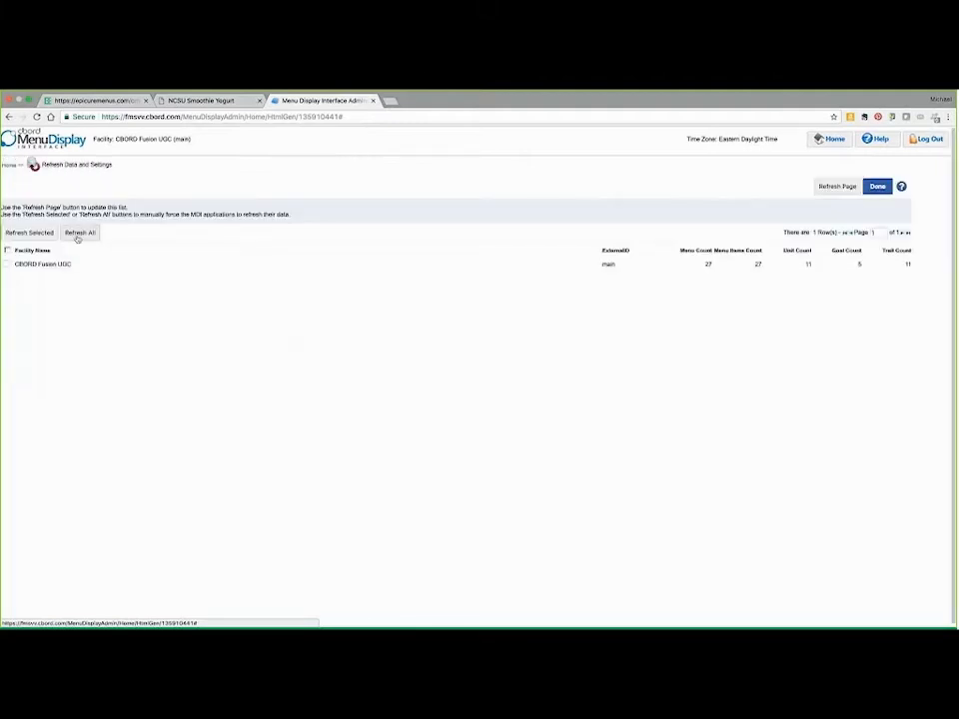
left_click(78, 231)
left_click(532, 401)
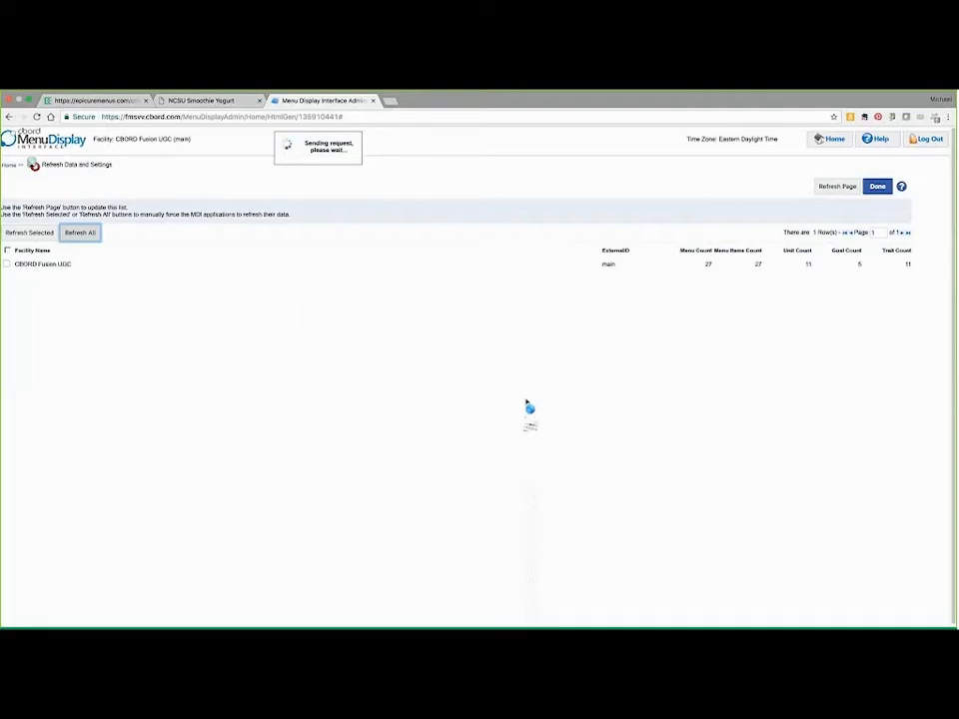
left_click(877, 186)
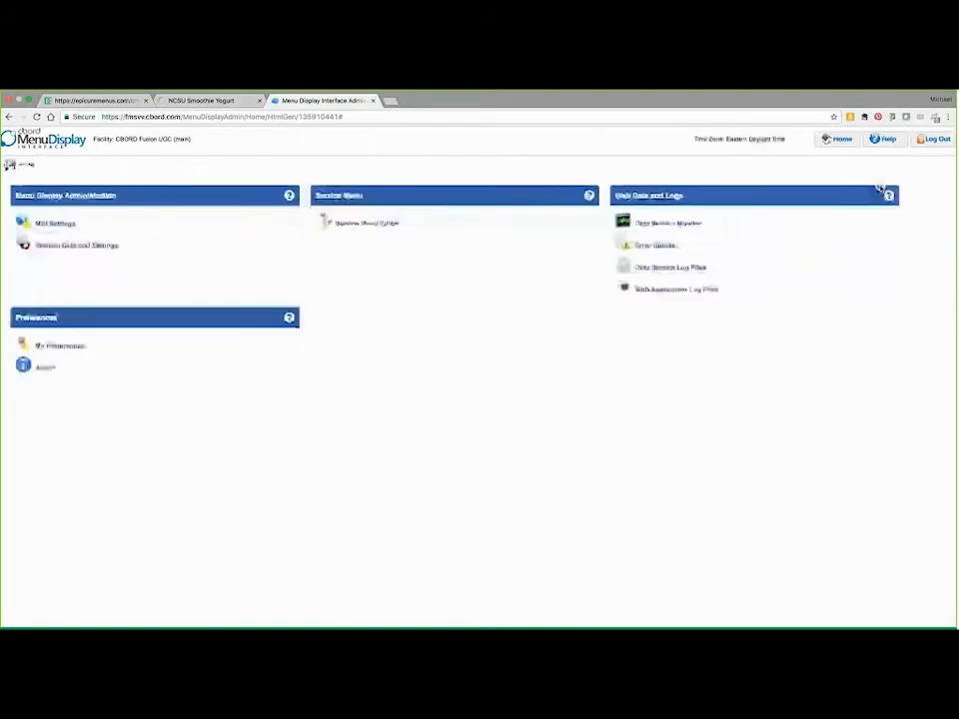
left_click(223, 102)
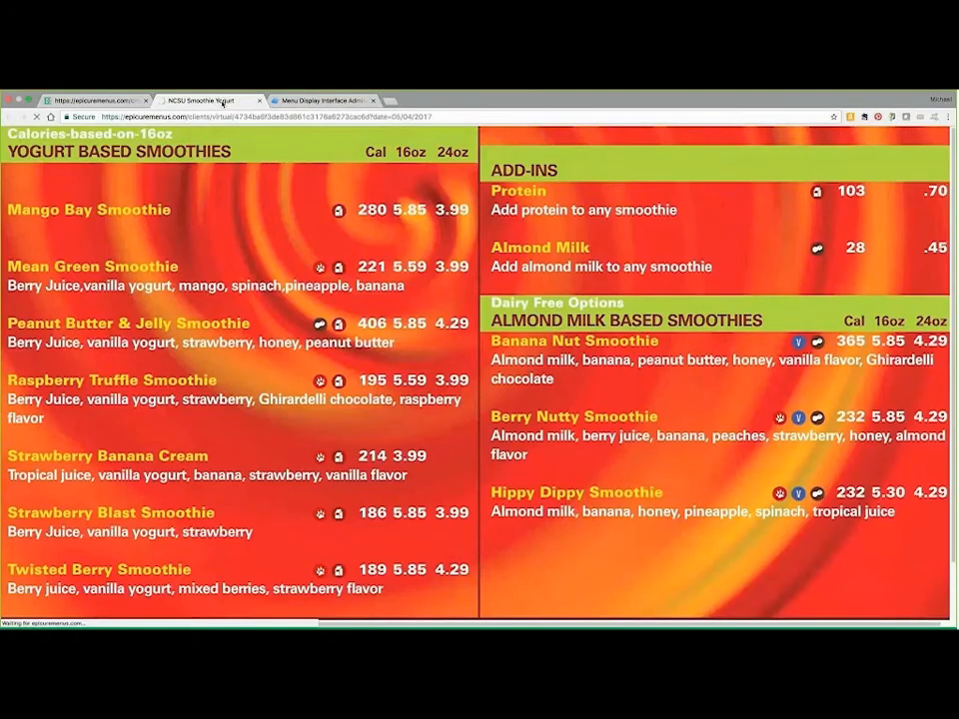